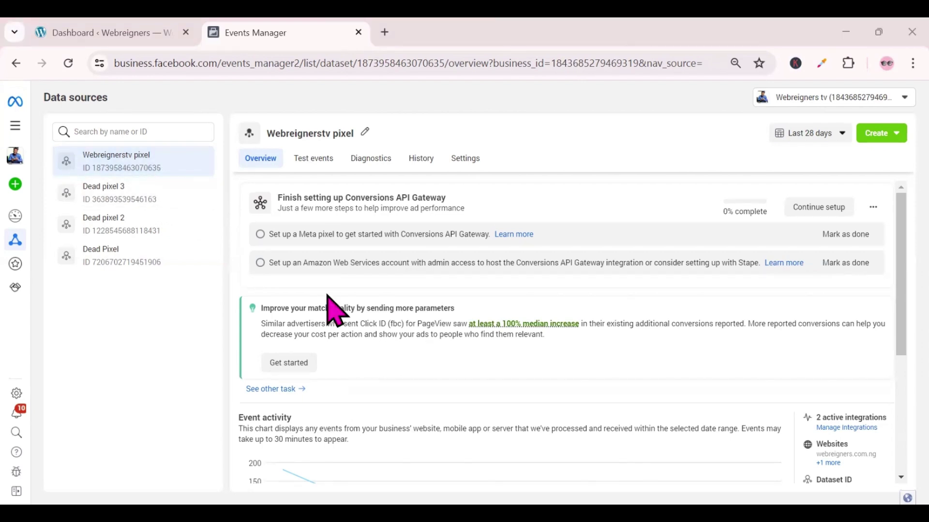
- Add a new Conversions API integration to the Webreignerstv pixel and begin its setup
scroll(327, 310, "down", 5)
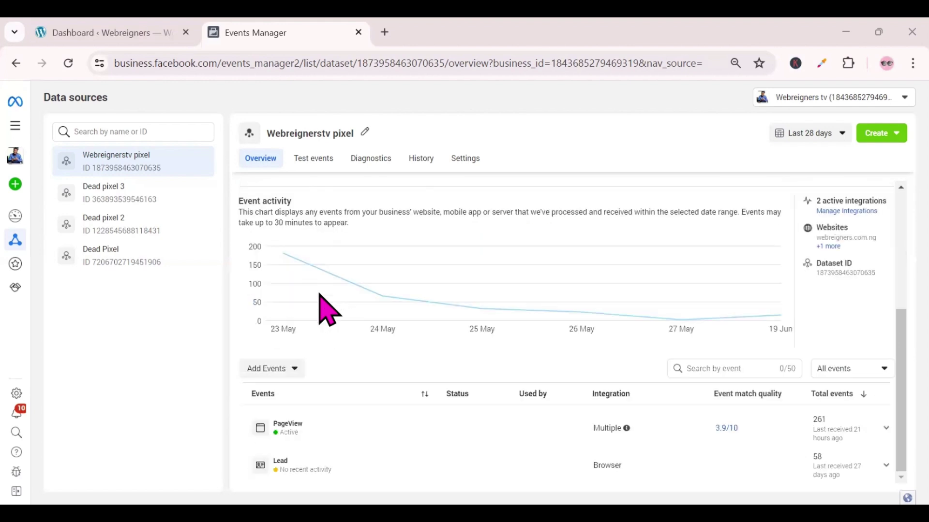
left_click(278, 372)
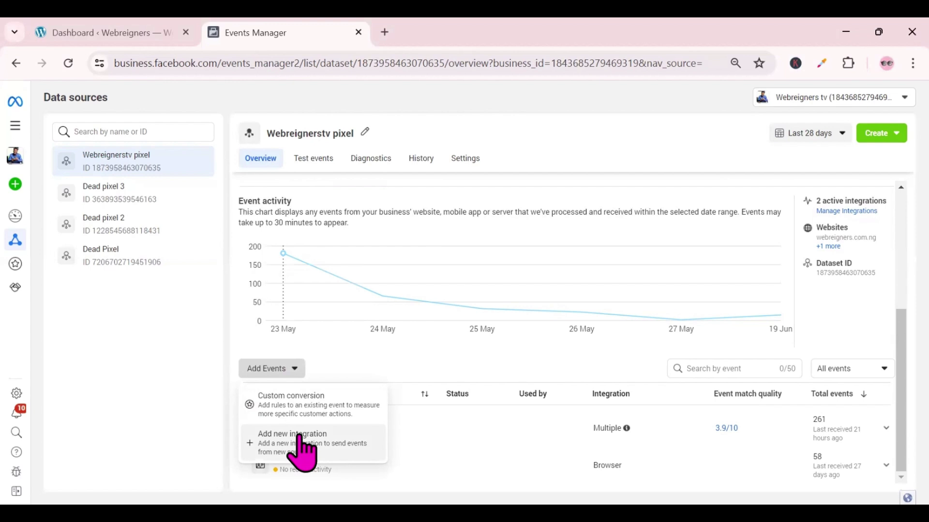
left_click(301, 453)
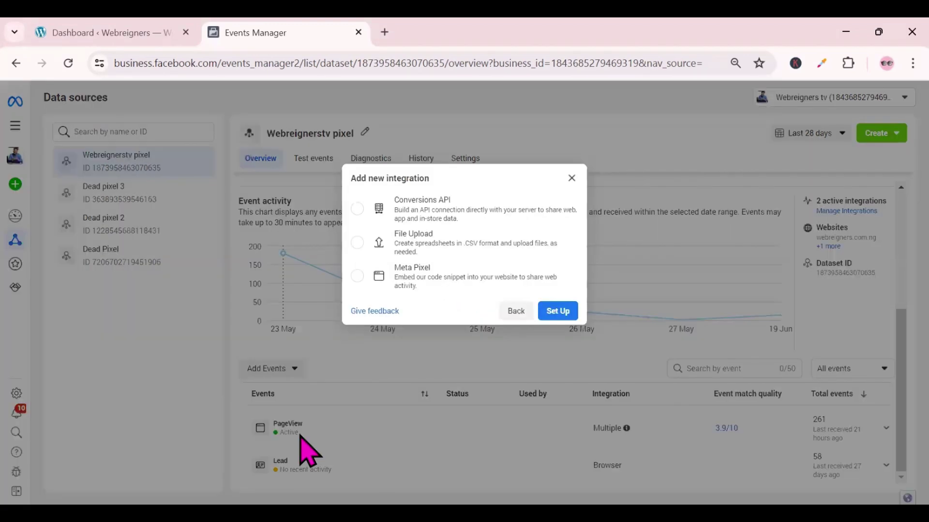
left_click(392, 199)
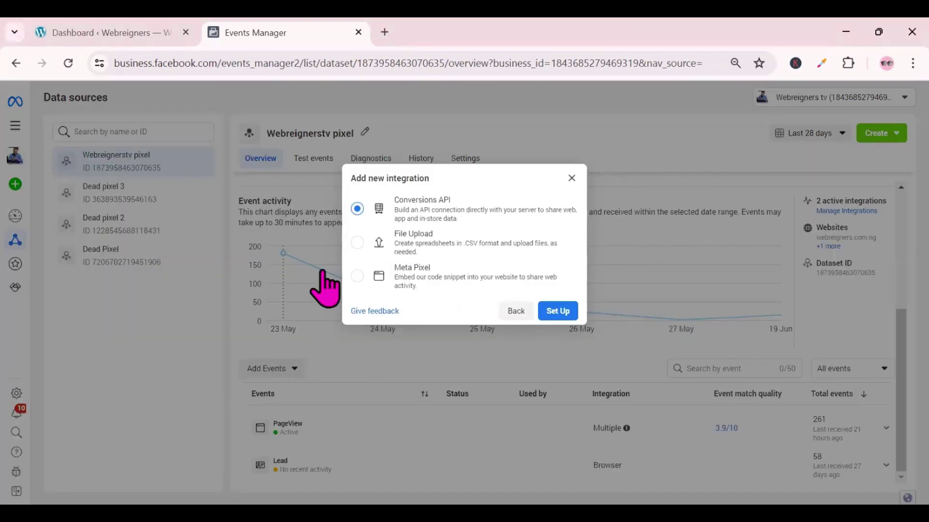
left_click(562, 311)
- Choose to set up the Conversions API manually and continue past the implementation overview to event selection
left_click(415, 323)
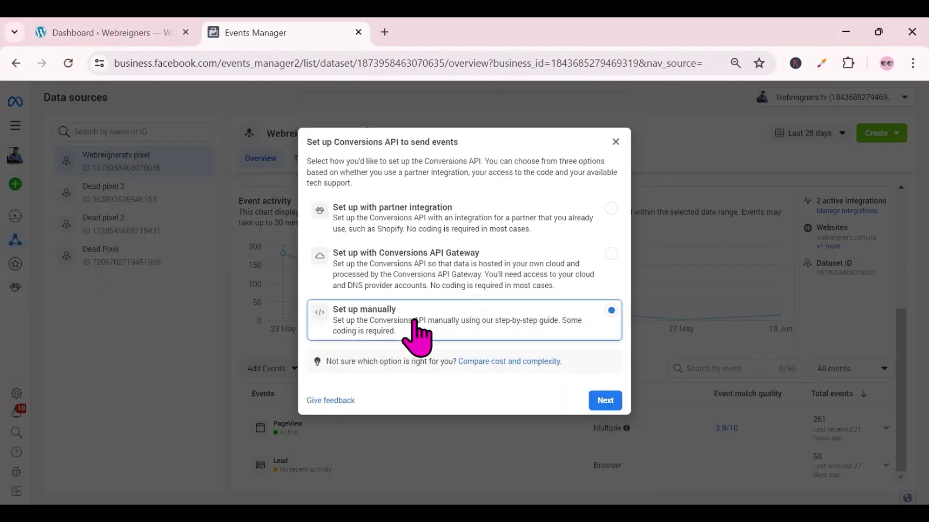
left_click(610, 403)
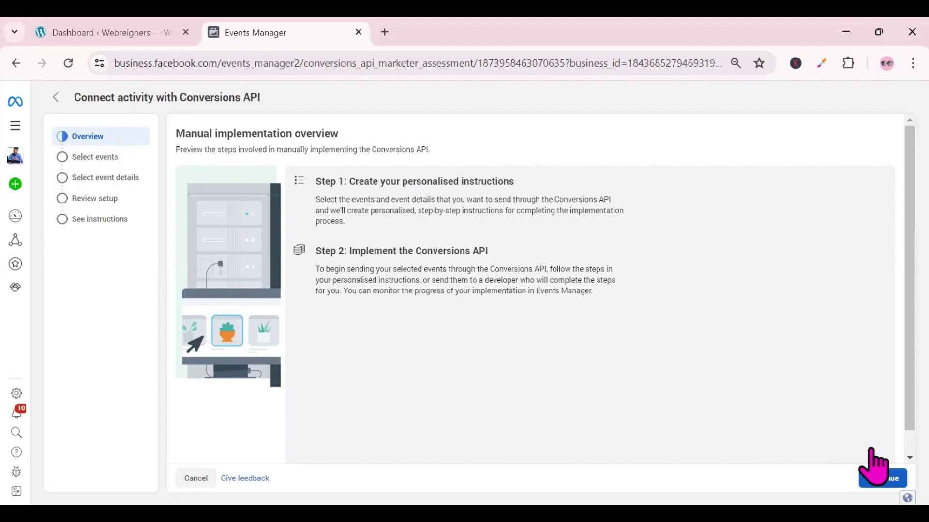
left_click(875, 477)
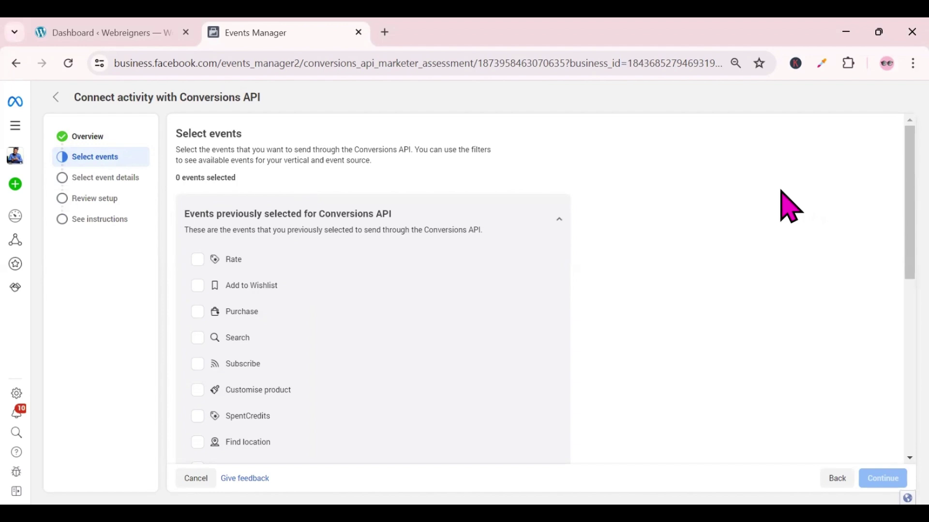
- Select the View Content, Complete Registration and Purchase events and continue to the event details
scroll(196, 372, "down", 4)
left_click(197, 371)
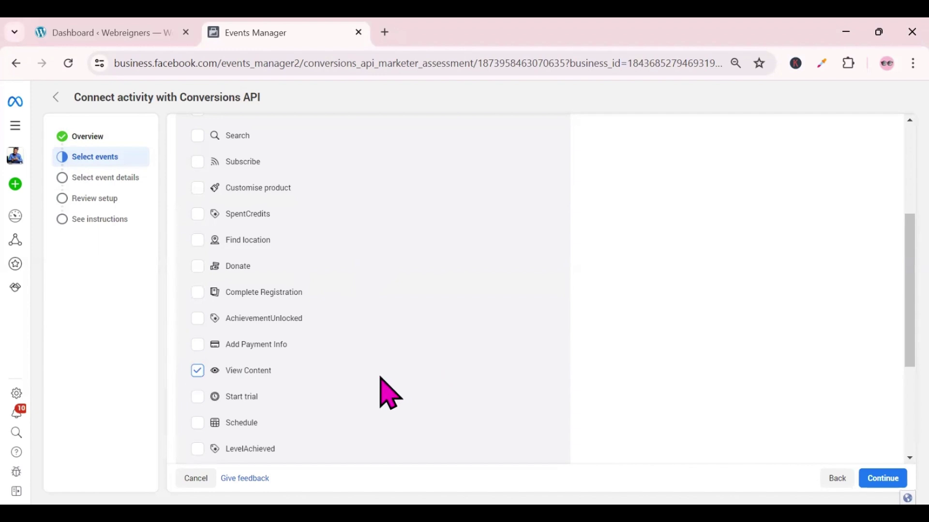
scroll(360, 381, "up", 2)
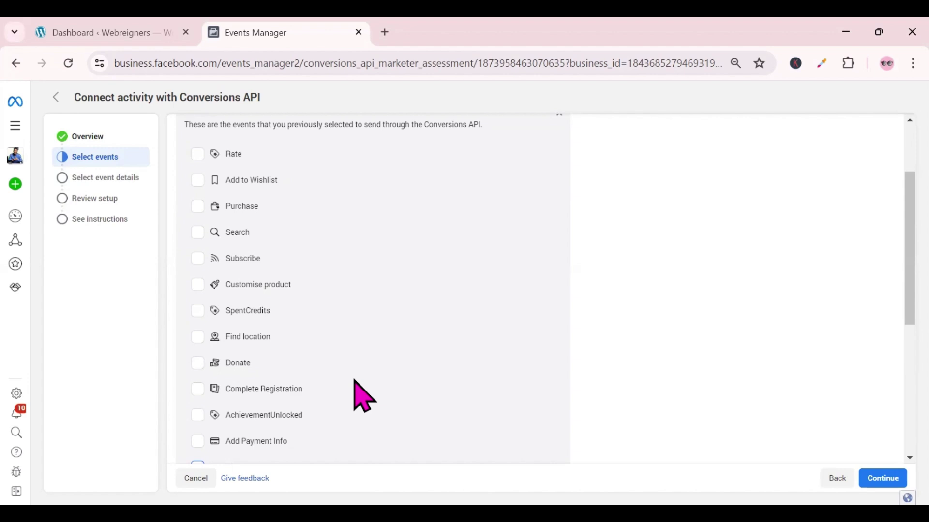
left_click(197, 390)
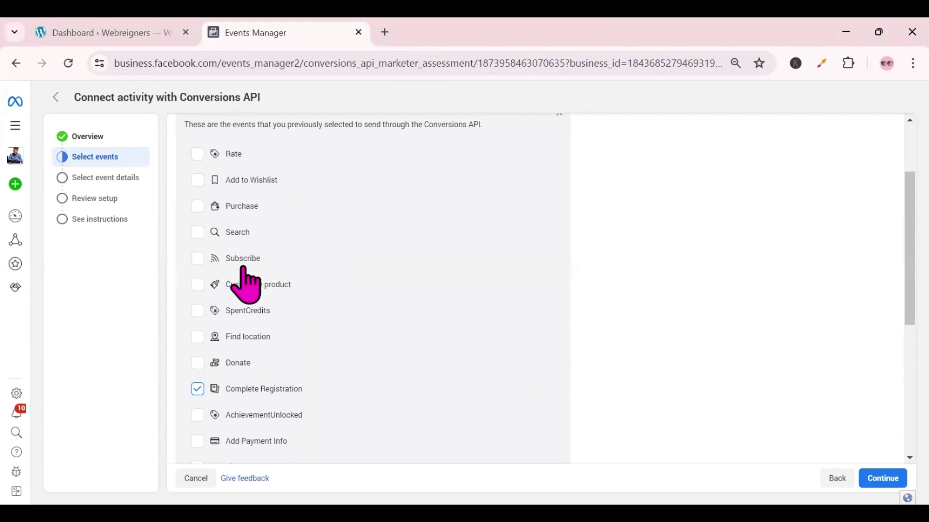
left_click(197, 207)
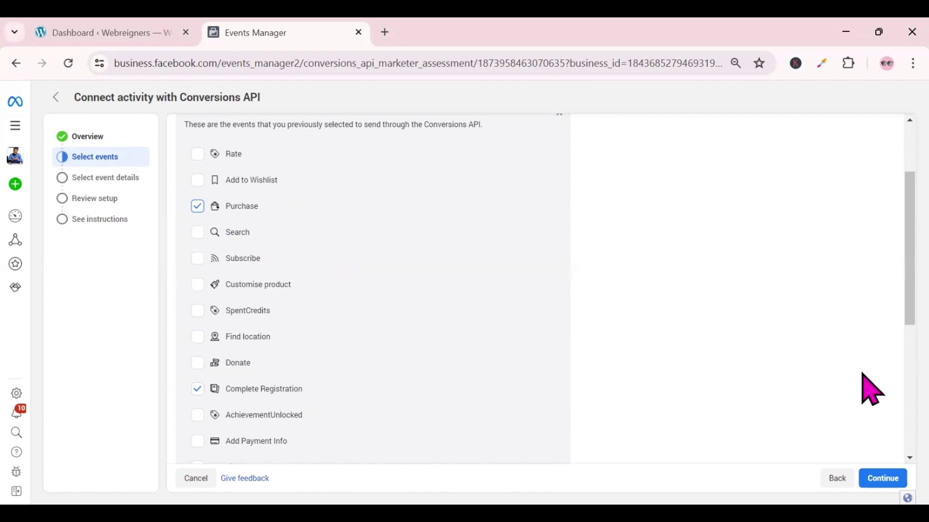
left_click(877, 479)
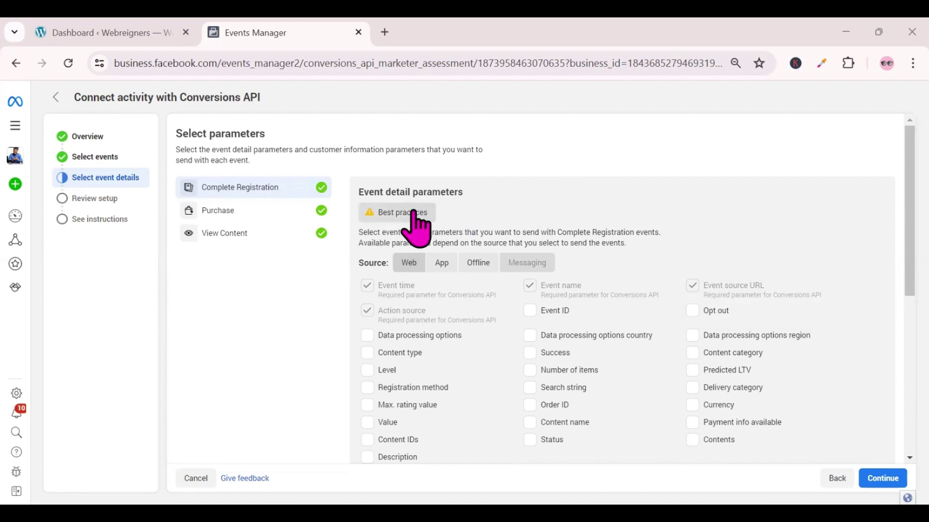
- Check the best practices for Complete Registration, include its Event ID parameter and review its customer information parameters
left_click(397, 212)
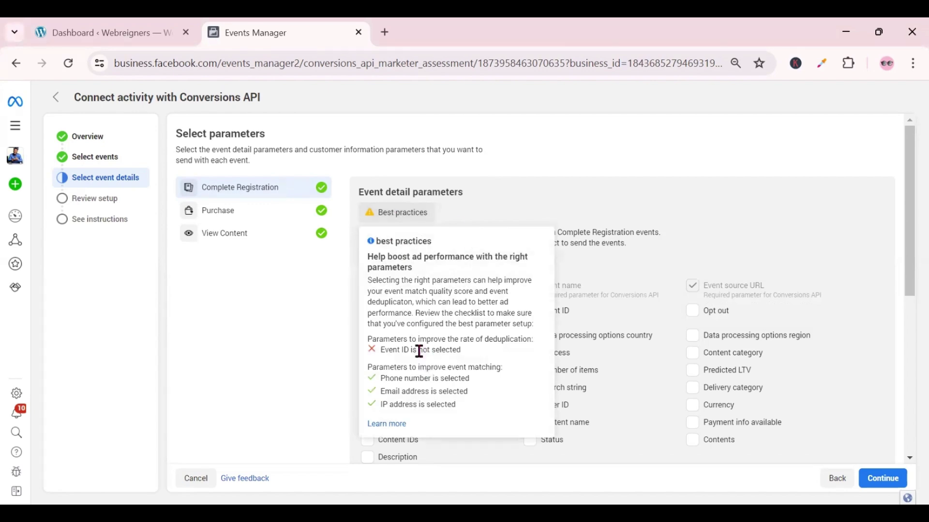
left_click(334, 382)
scroll(576, 370, "down", 5)
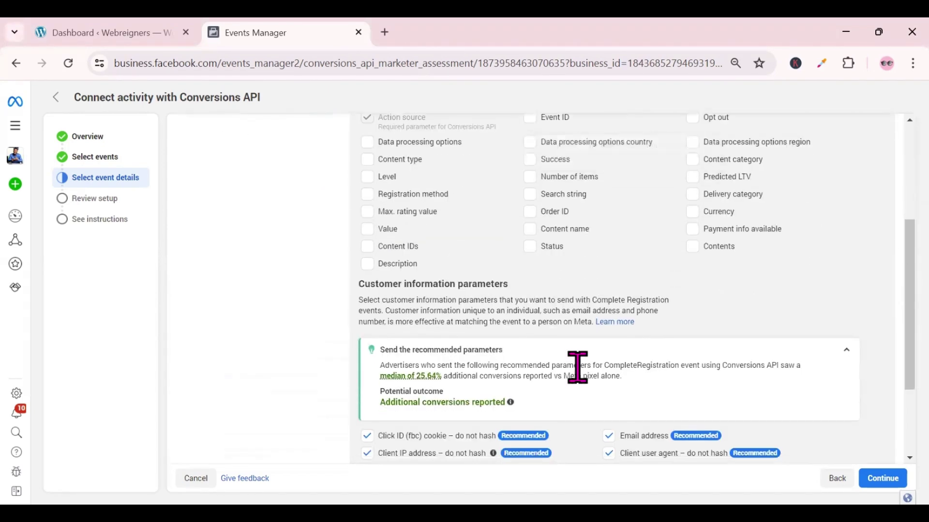
scroll(576, 373, "up", 5)
left_click(380, 211)
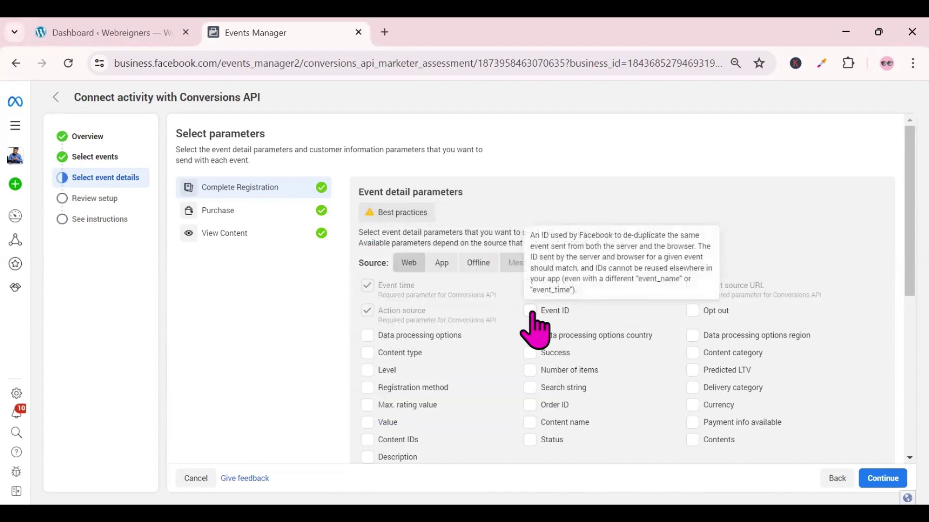
left_click(530, 311)
mouse_move(407, 220)
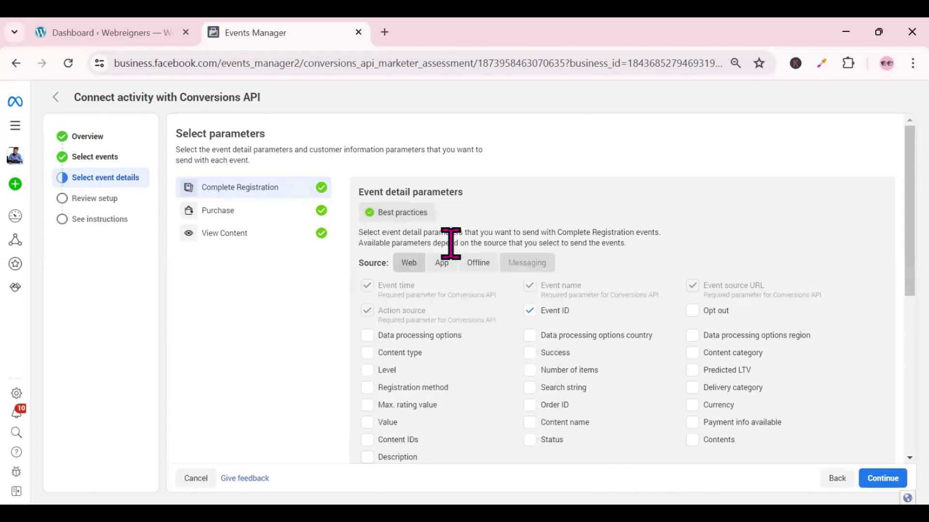
scroll(580, 409, "down", 6)
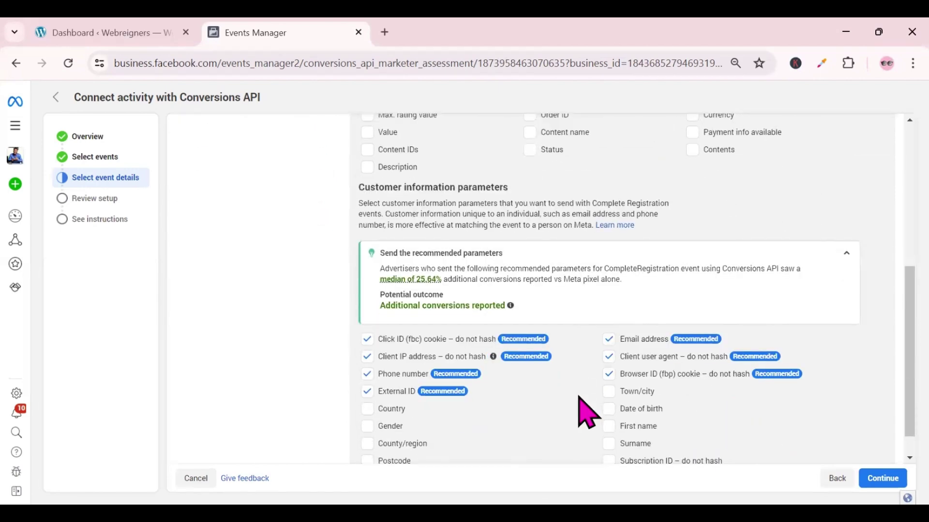
scroll(571, 434, "down", 1)
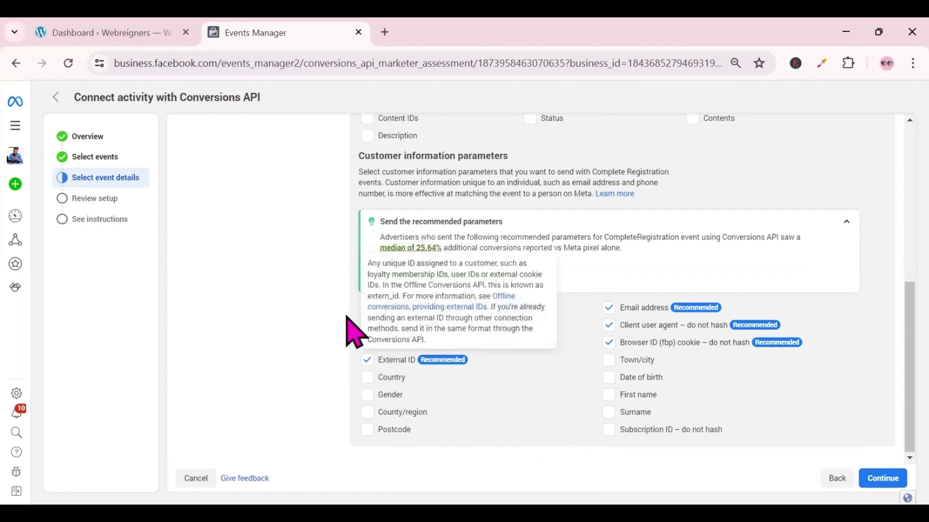
scroll(356, 333, "up", 7)
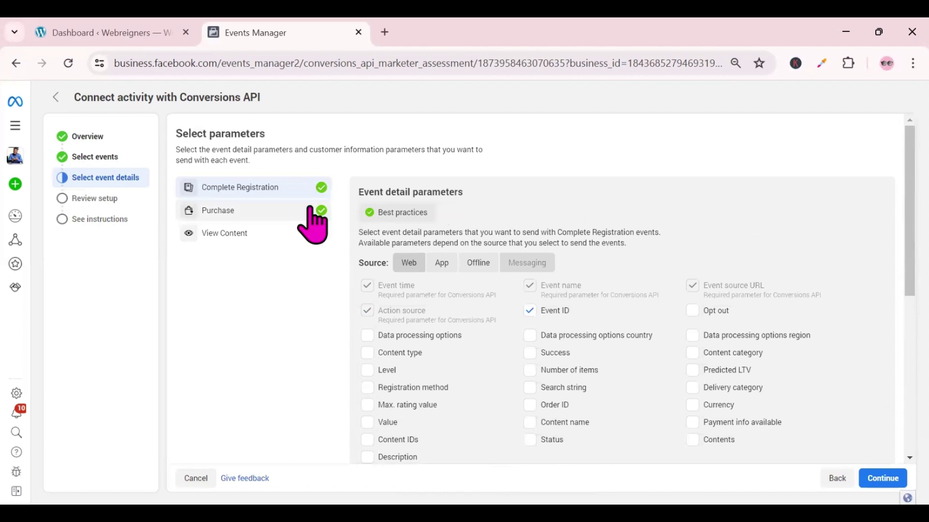
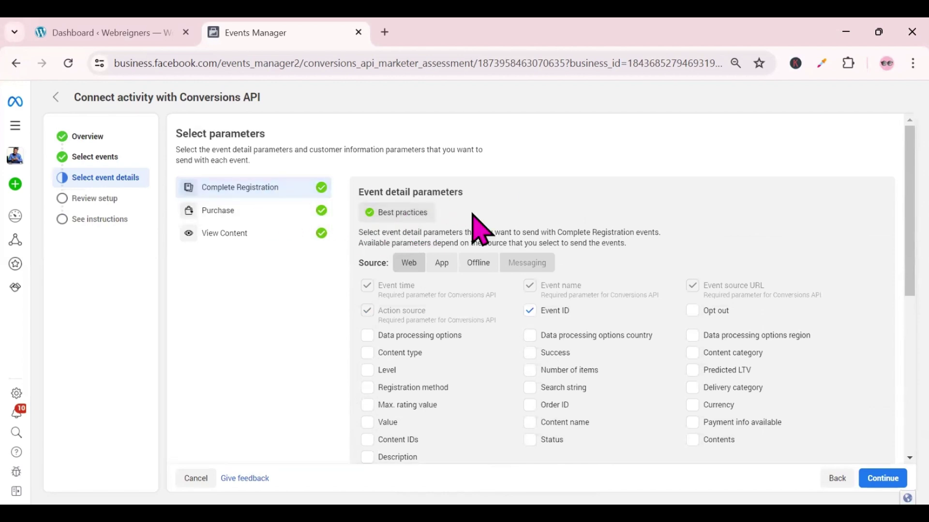
- Check the best practices for the Purchase event and include its Event ID parameter
left_click(288, 210)
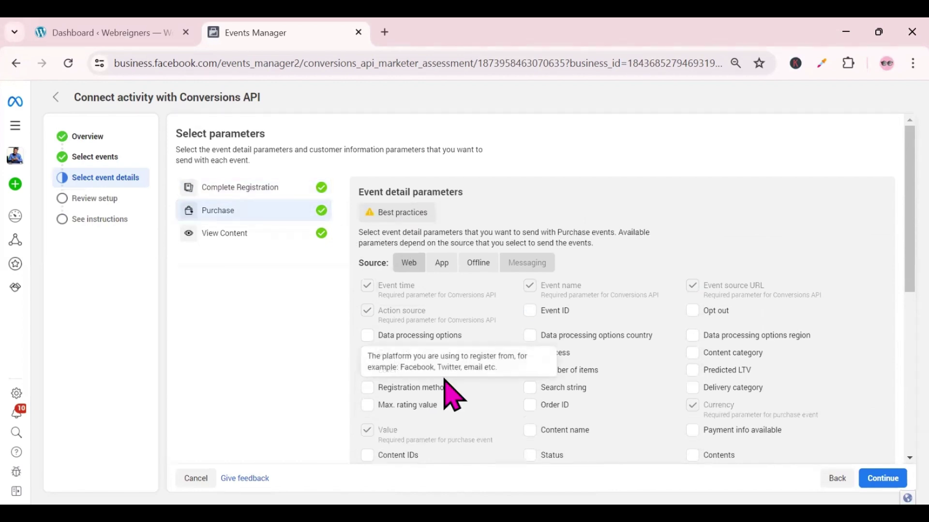
left_click(397, 211)
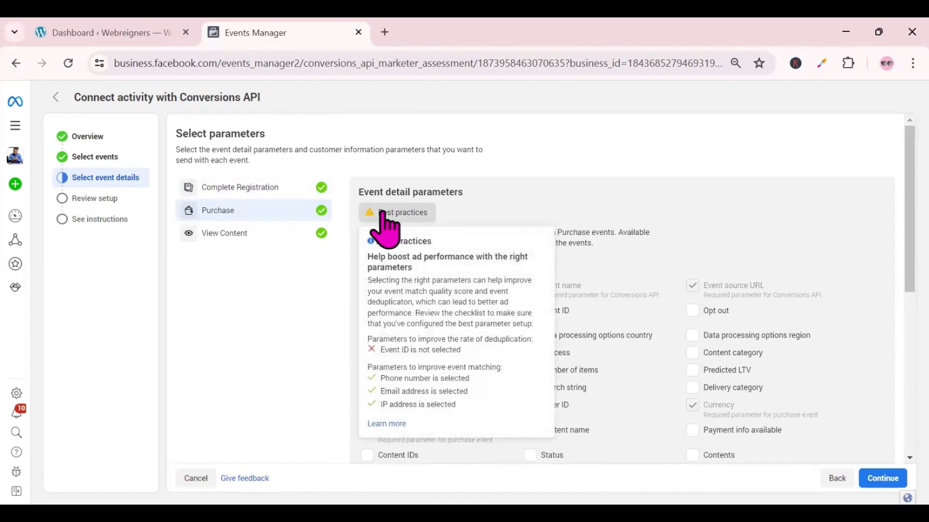
left_click(381, 213)
left_click(377, 215)
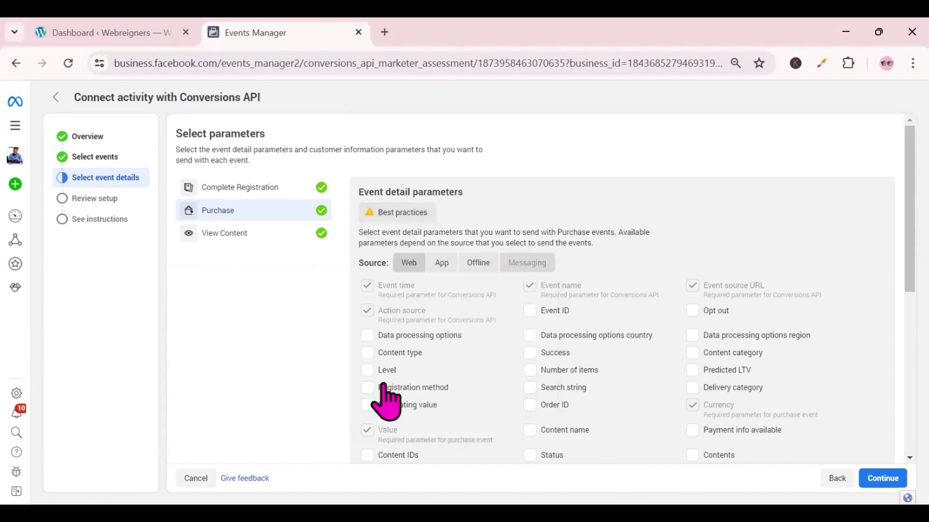
mouse_move(378, 215)
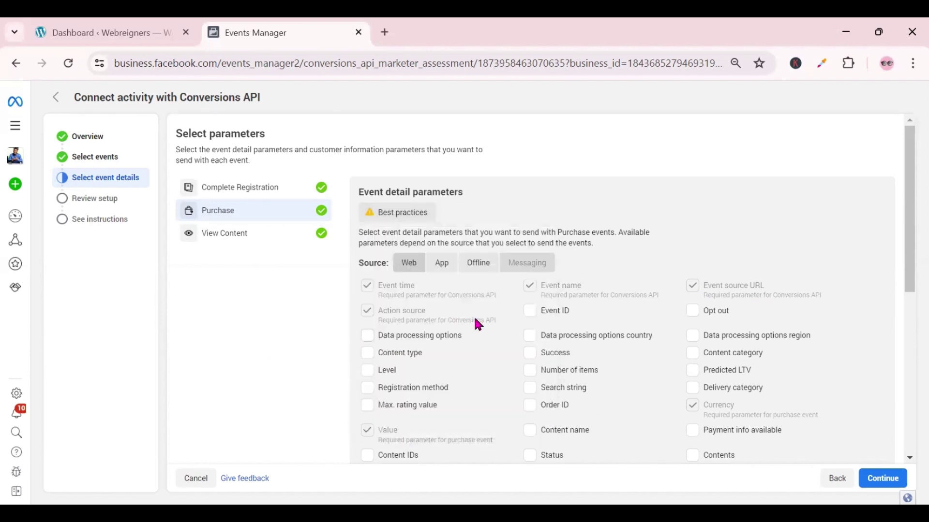
mouse_move(536, 322)
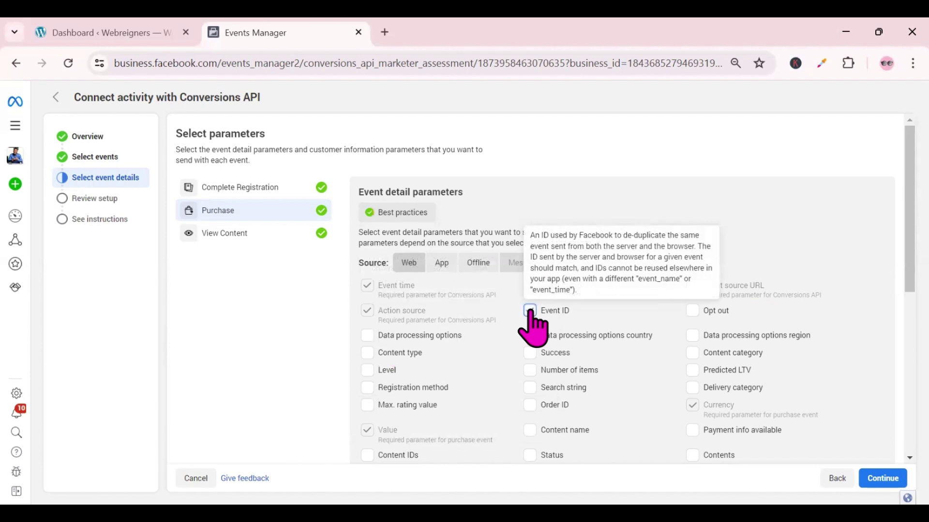
left_click(531, 312)
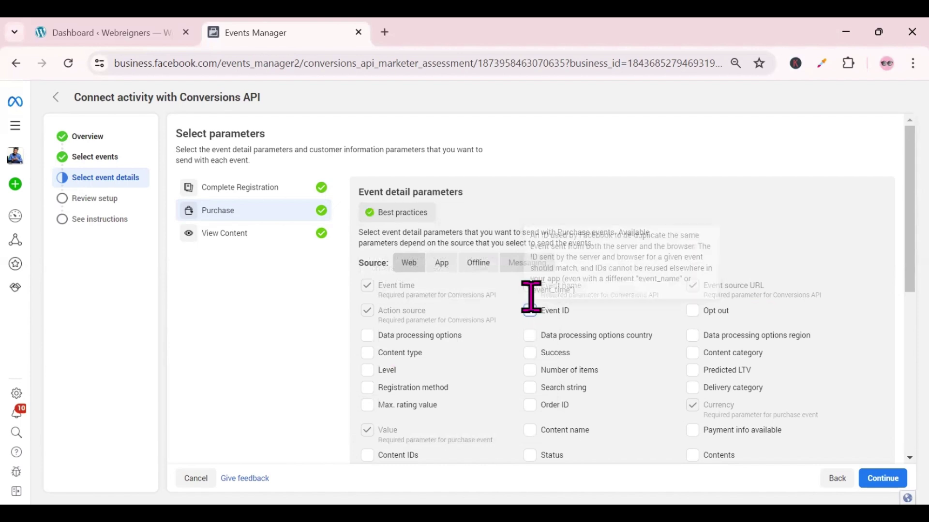
mouse_move(534, 315)
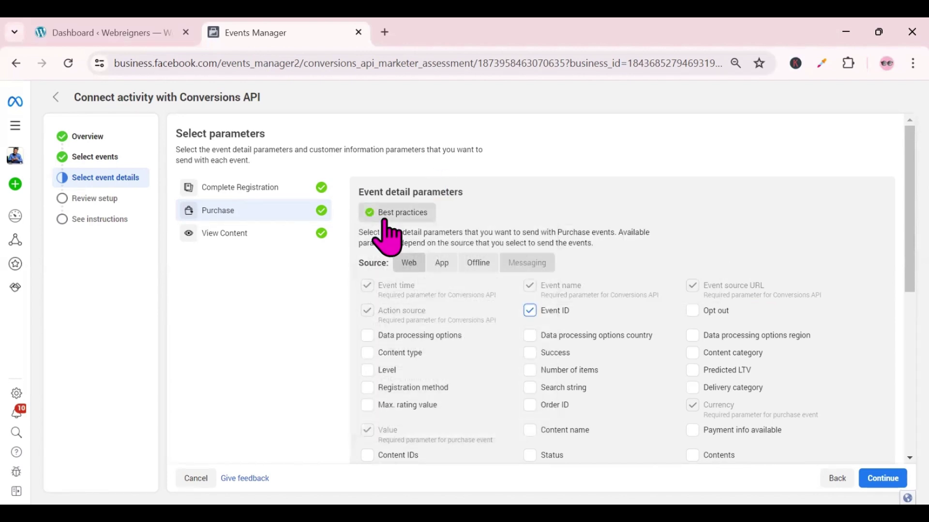
- Include the Event ID, phone number and email address parameters for the View Content event
left_click(250, 241)
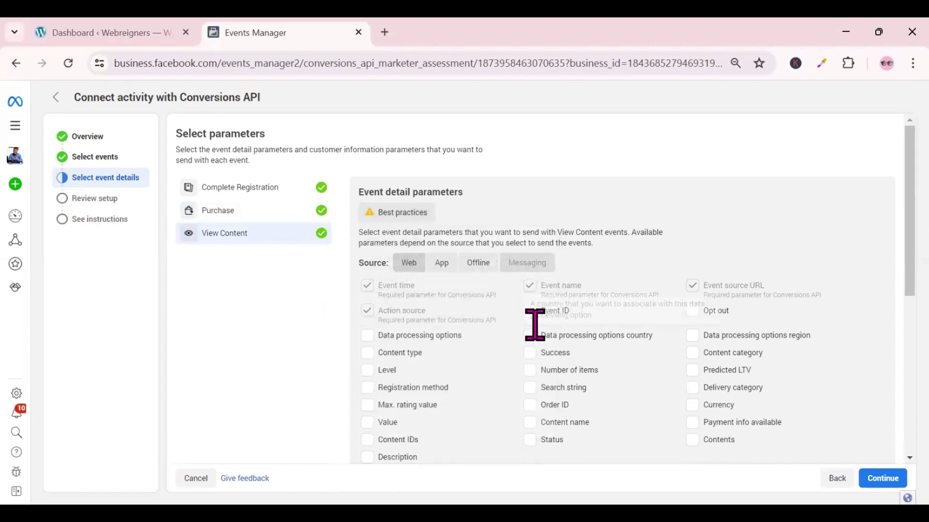
mouse_move(523, 331)
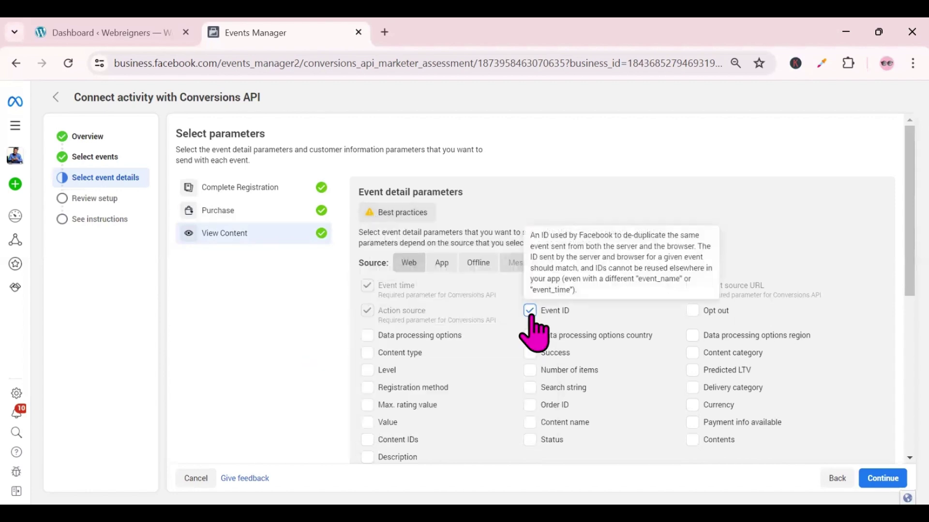
scroll(535, 332, "down", 6)
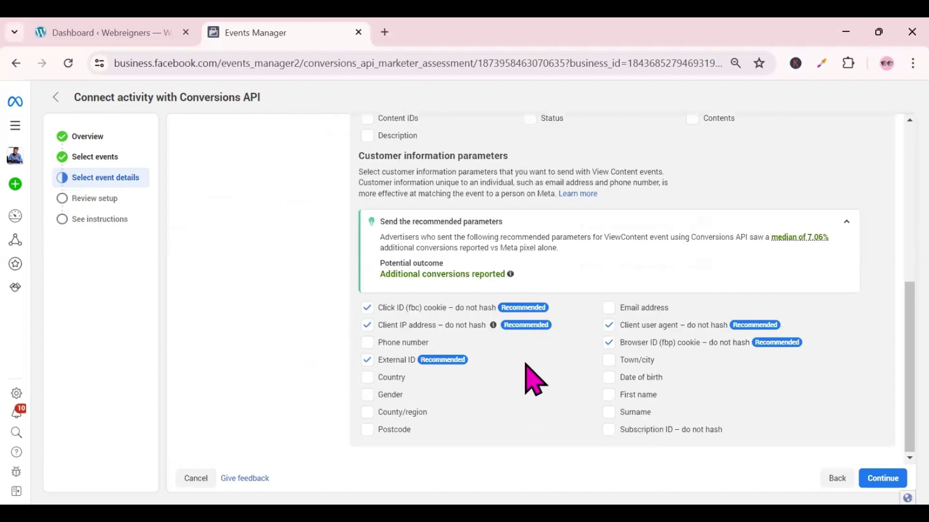
left_click(367, 341)
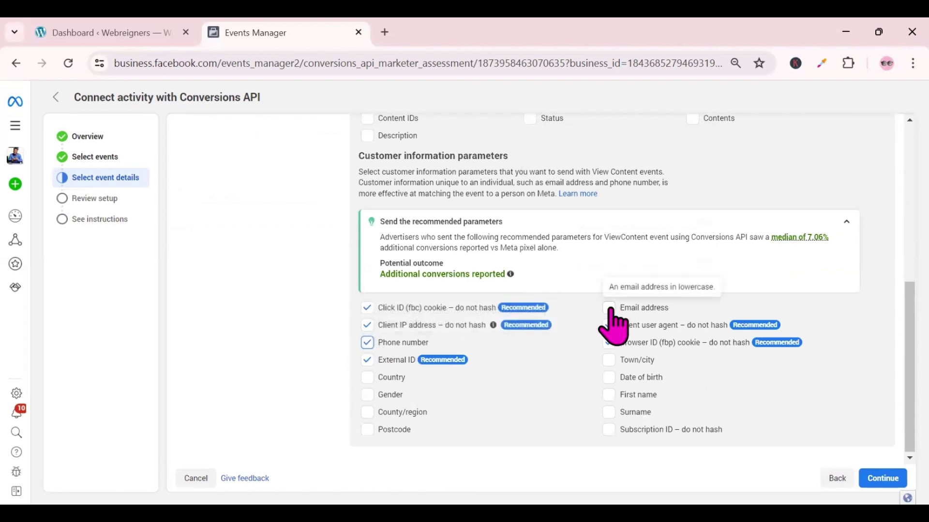
scroll(408, 224, "up", 6)
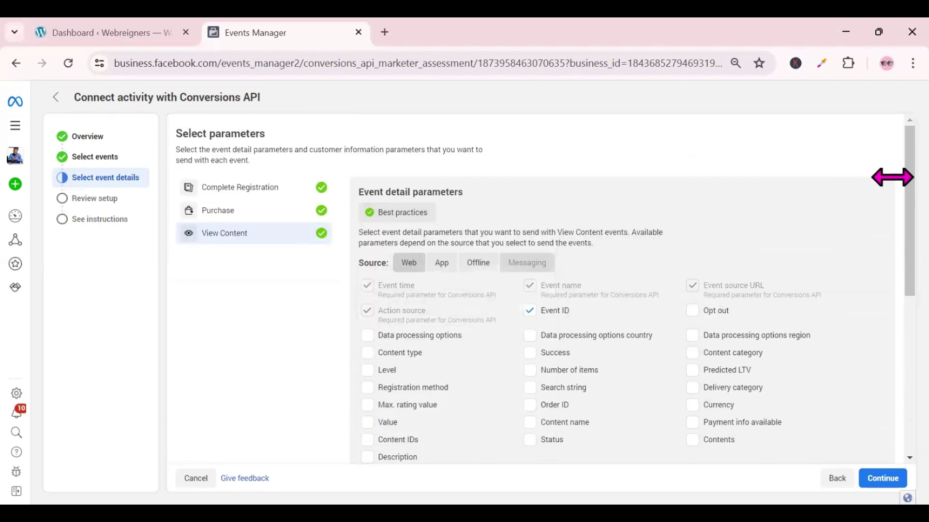
- Continue to the setup review and confirm it, replacing the previous Conversions API event and parameter settings
left_click(879, 471)
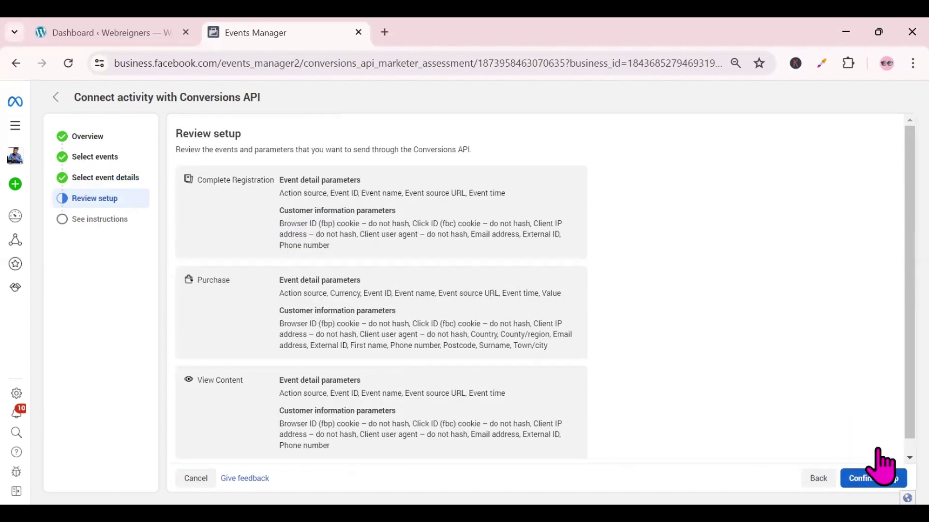
left_click(879, 471)
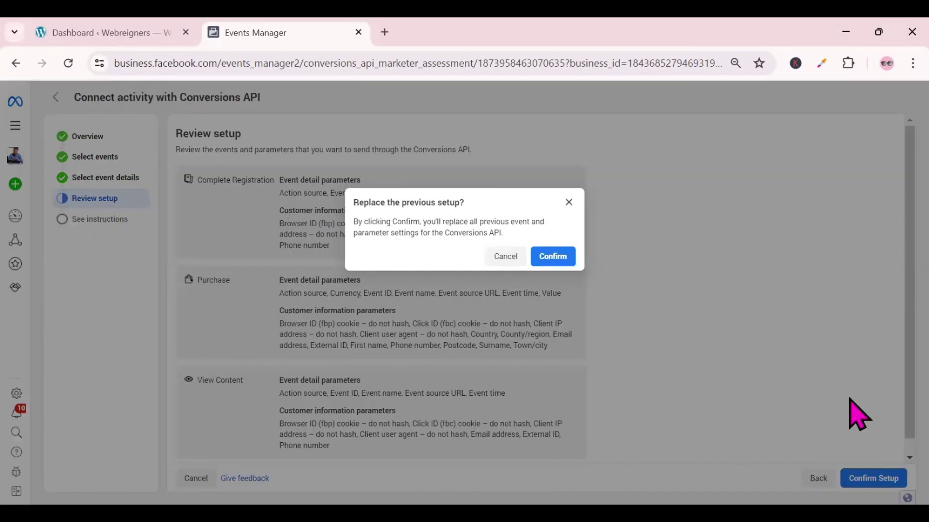
left_click(552, 257)
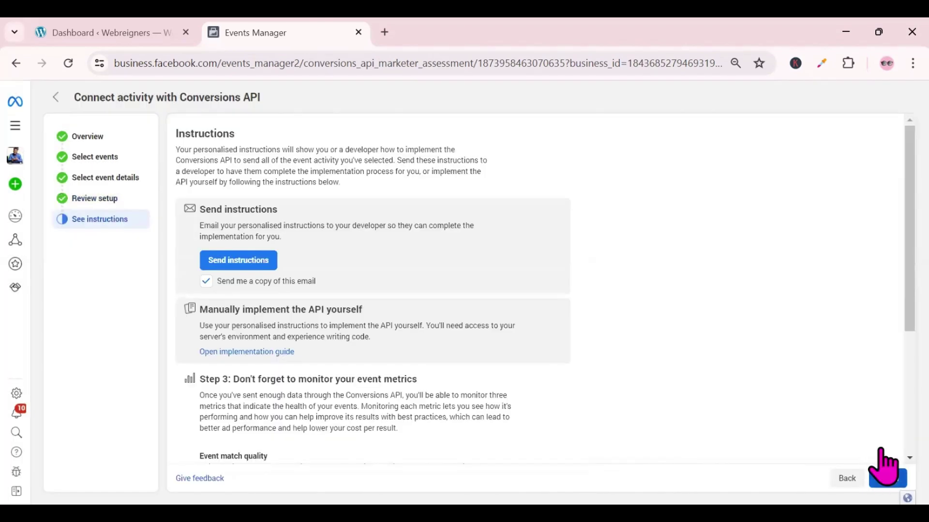
- Finish the Conversions API setup instructions and generate a direct integration access token in the Webreignerstv pixel's settings
left_click(886, 477)
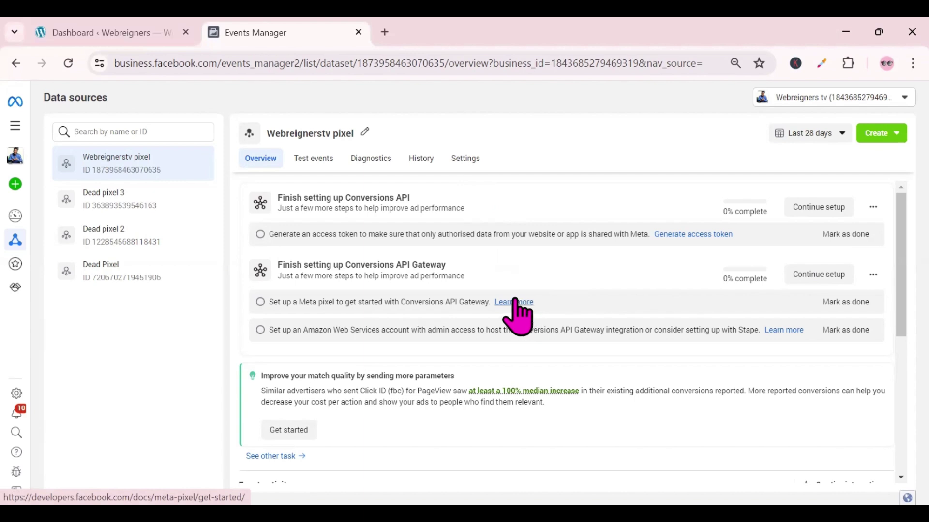
left_click(465, 159)
scroll(518, 280, "down", 10)
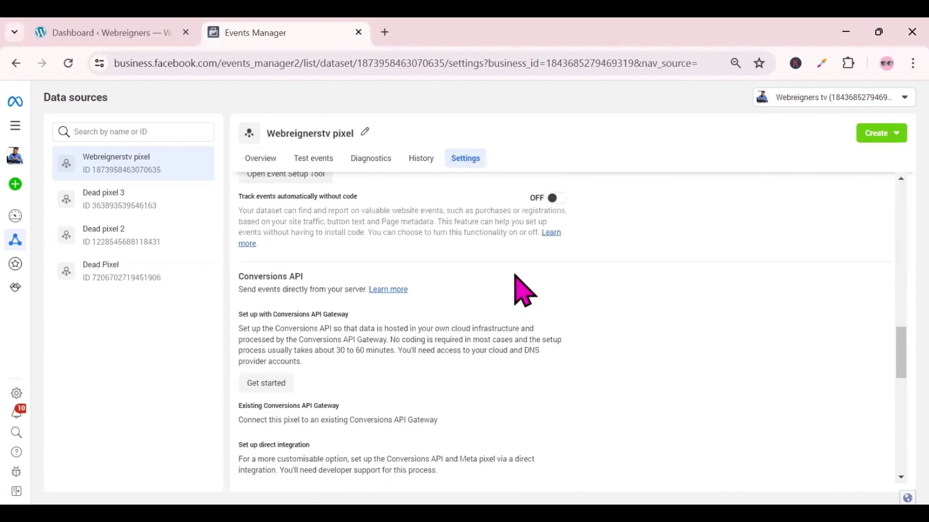
scroll(523, 290, "down", 4)
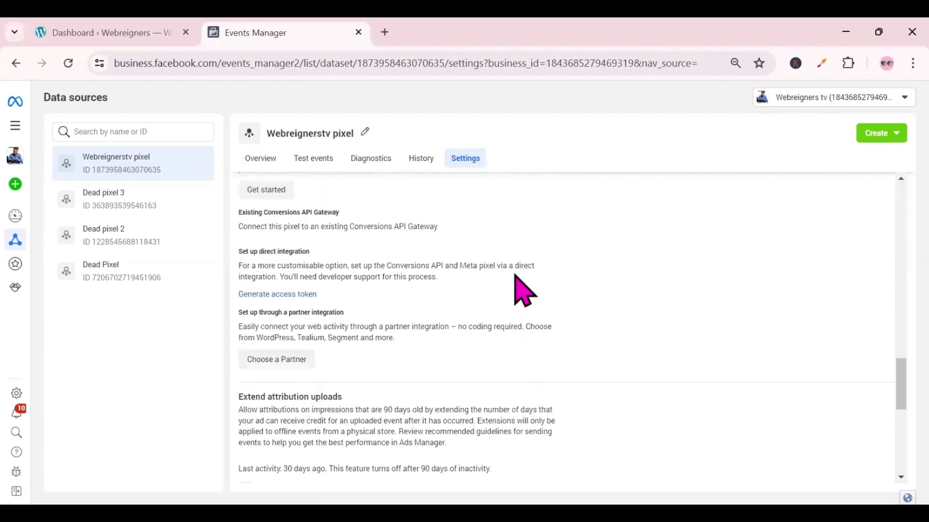
left_click(280, 295)
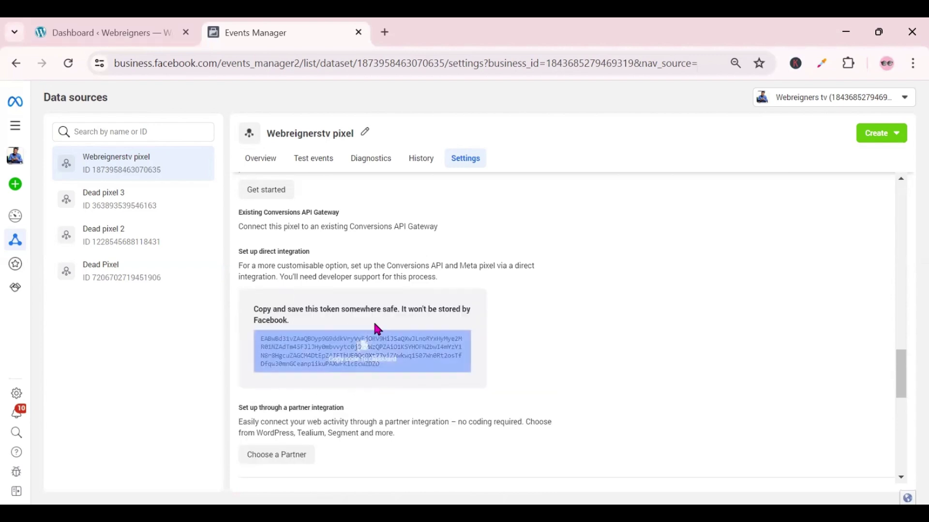
- Copy the generated Conversions API access token to the clipboard
left_click(368, 368)
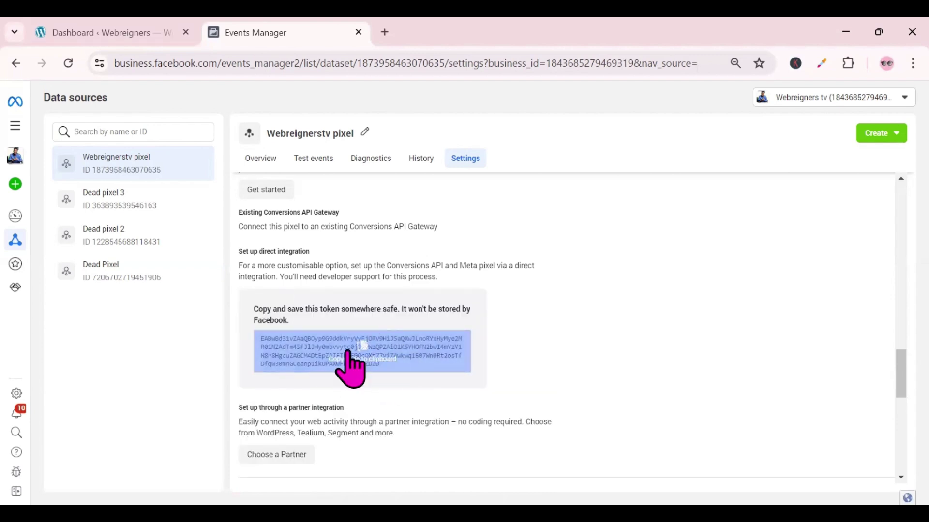
left_click(358, 365)
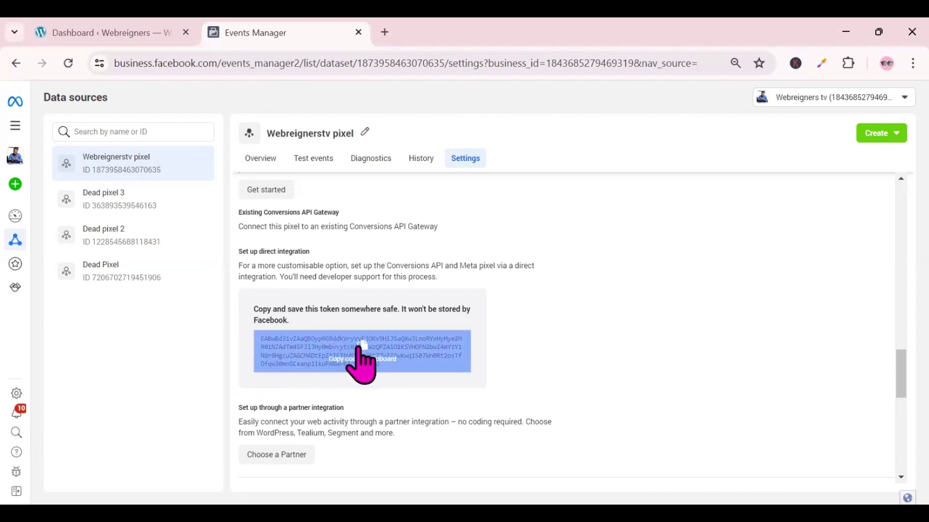
left_click(358, 353)
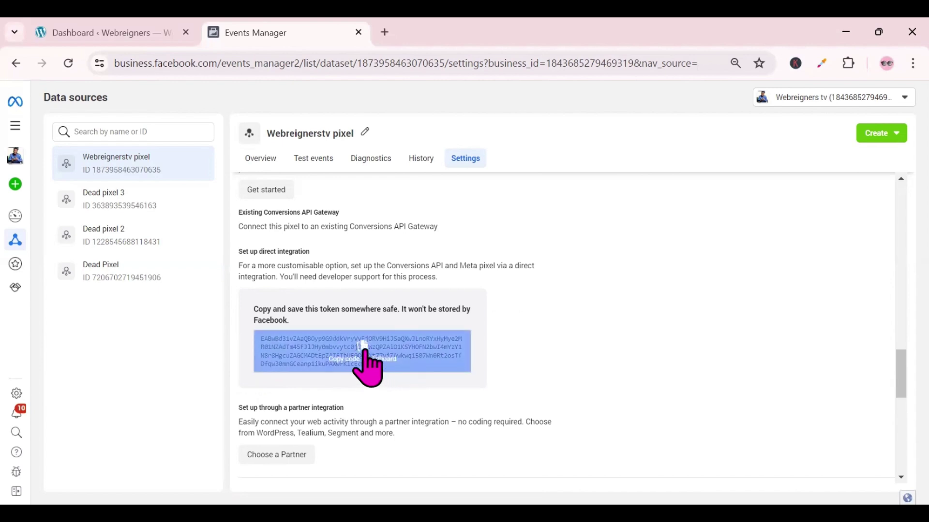
- Switch to the Webreigners WordPress admin, open the PixelYourSite dashboard and expand its Meta Pixel settings
left_click(133, 45)
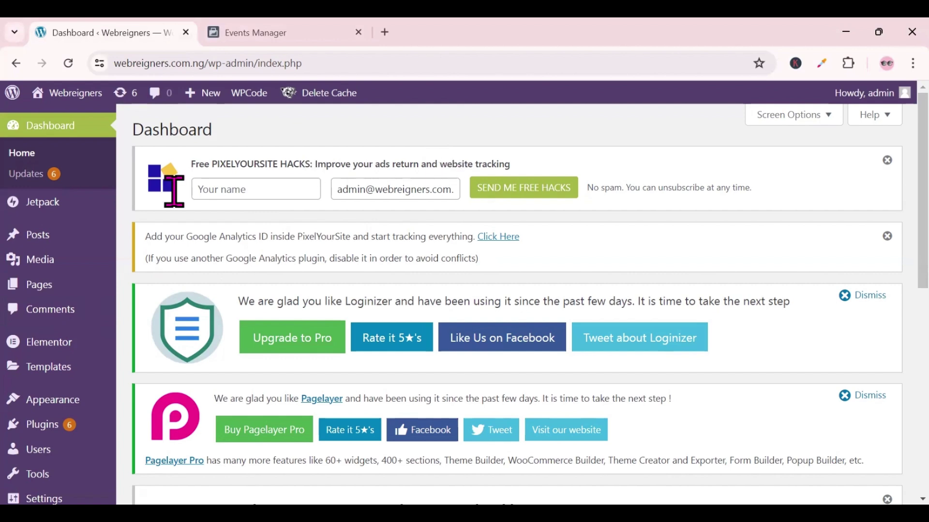
mouse_move(93, 291)
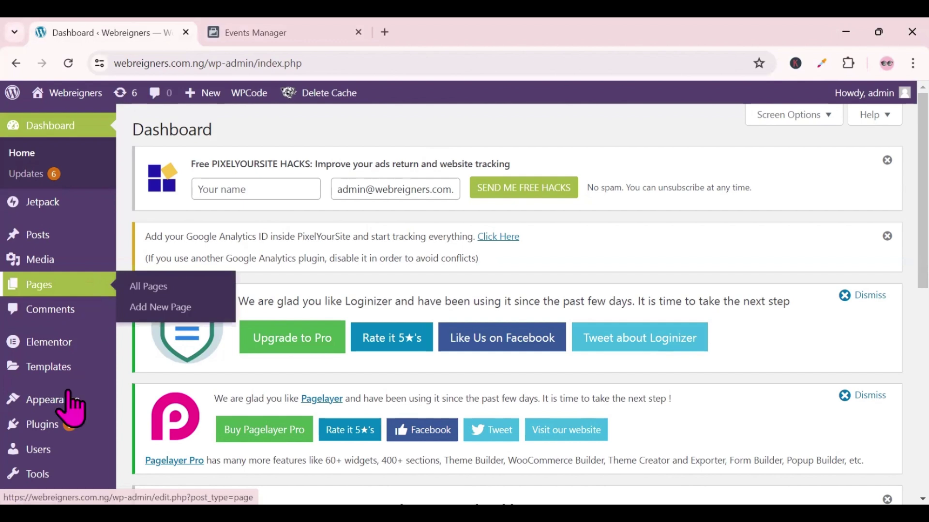
scroll(72, 404, "down", 5)
mouse_move(72, 411)
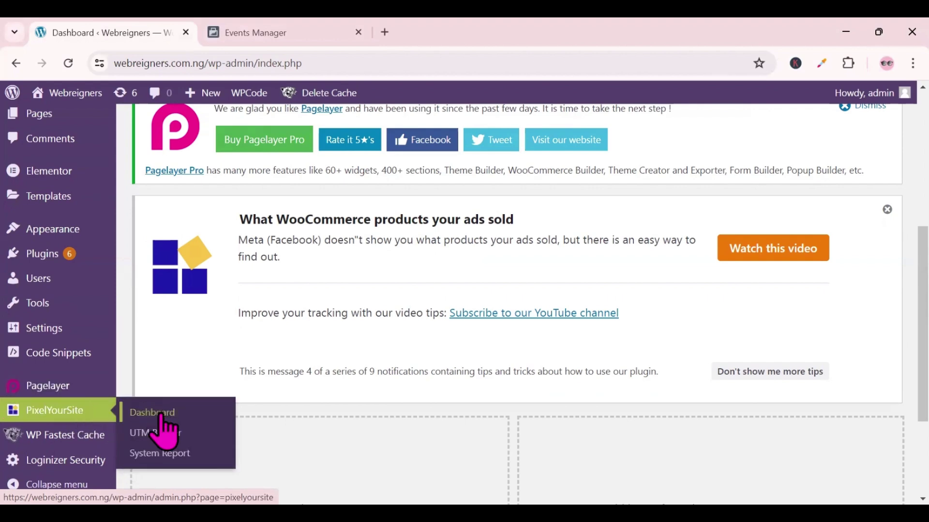
left_click(161, 416)
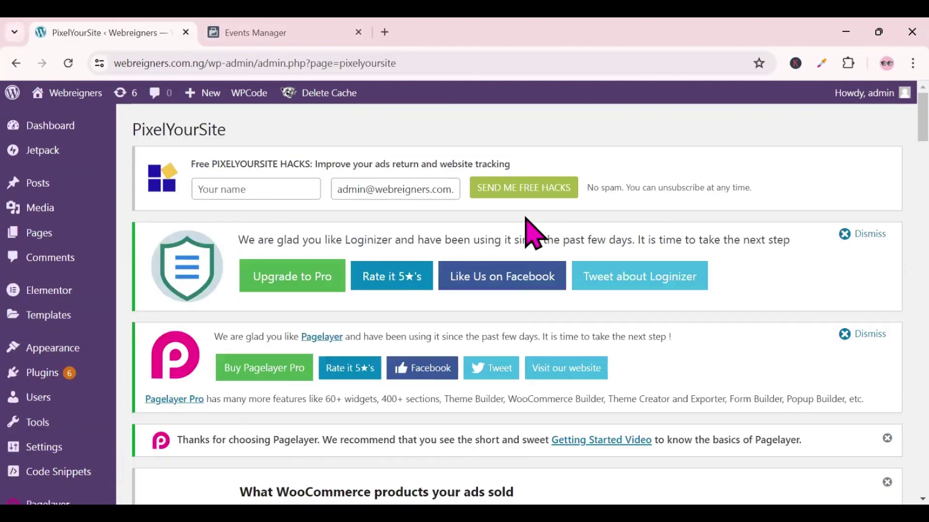
scroll(526, 218, "down", 9)
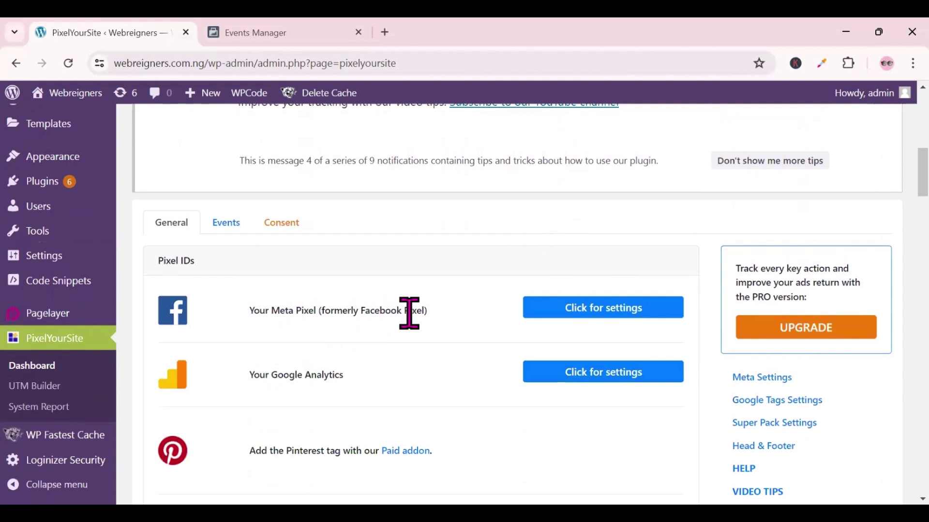
left_click_drag(249, 309, 214, 321)
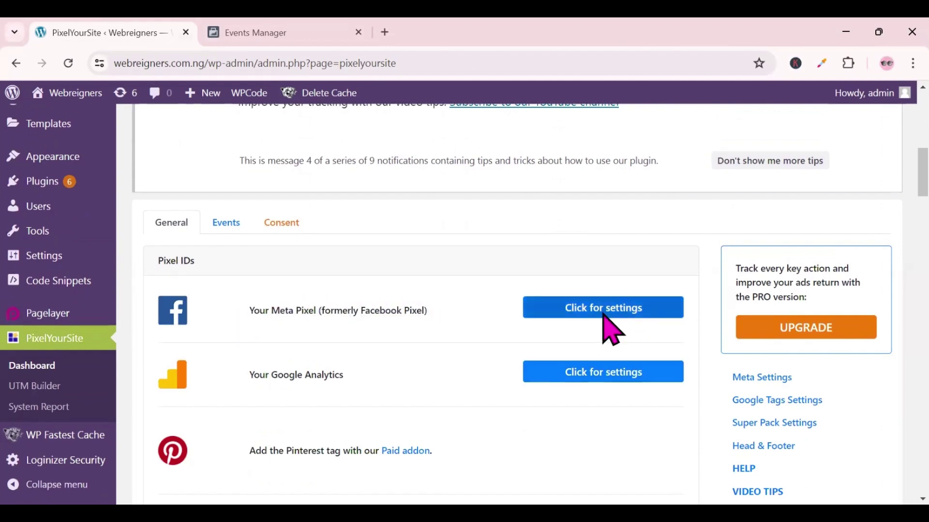
left_click(629, 312)
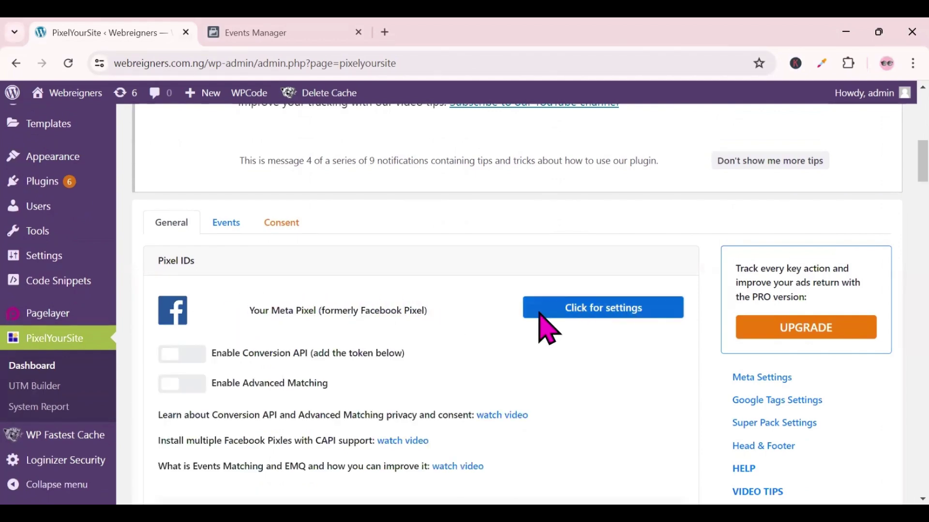
- Paste the copied access token as the Conversion API token for the Meta Pixel
scroll(534, 331, "down", 2)
scroll(536, 333, "down", 8)
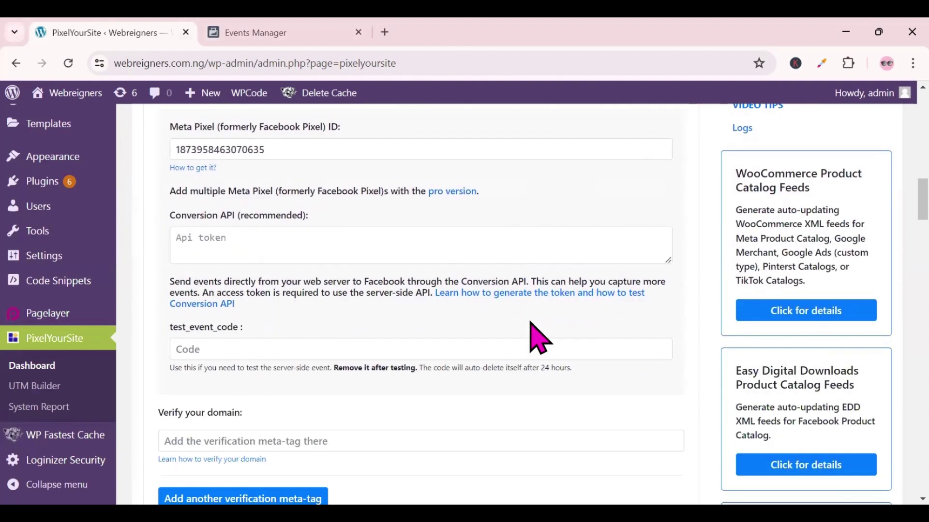
scroll(382, 314, "up", 2)
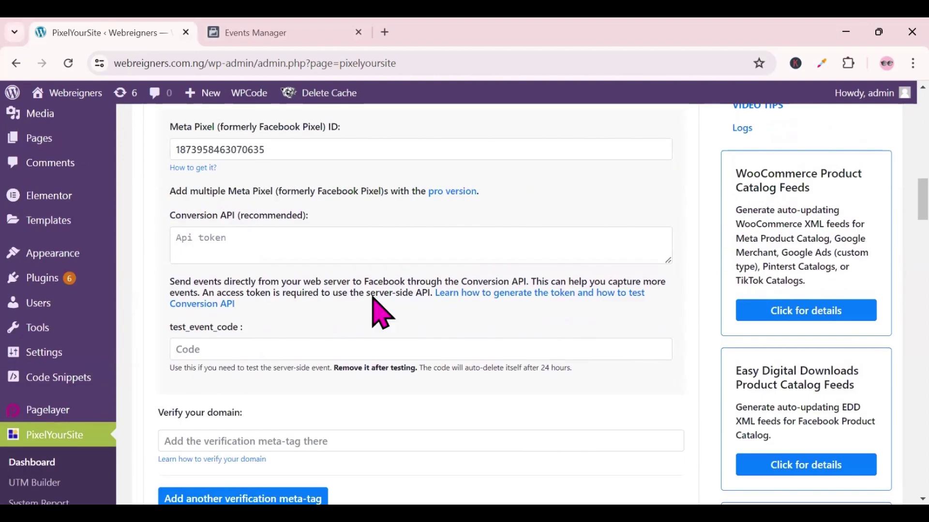
left_click(212, 241)
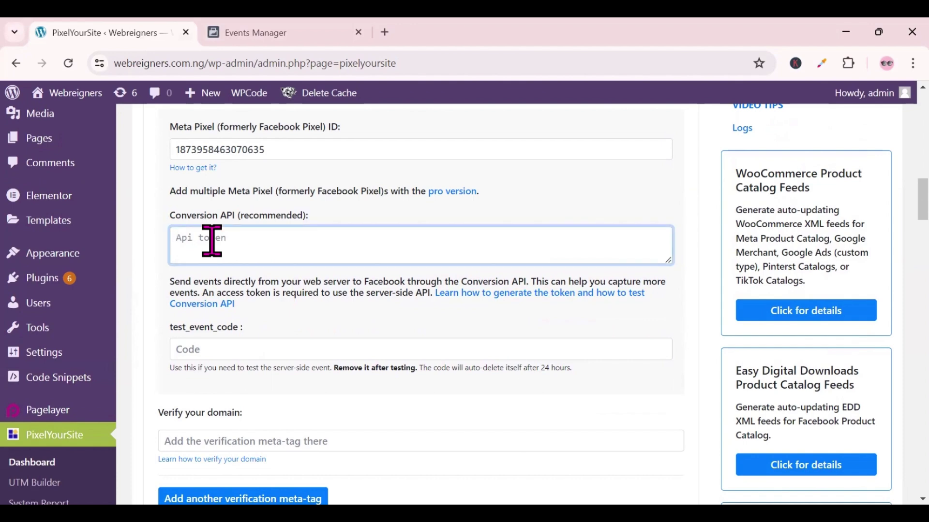
key("ctrl+v")
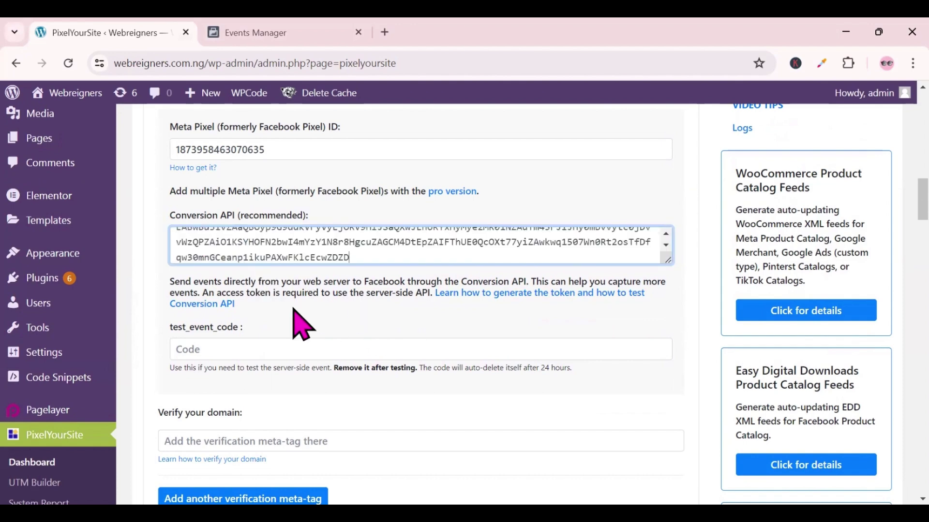
- Switch to Events Manager and copy the server test event code from the pixel's test events instructions
left_click(255, 349)
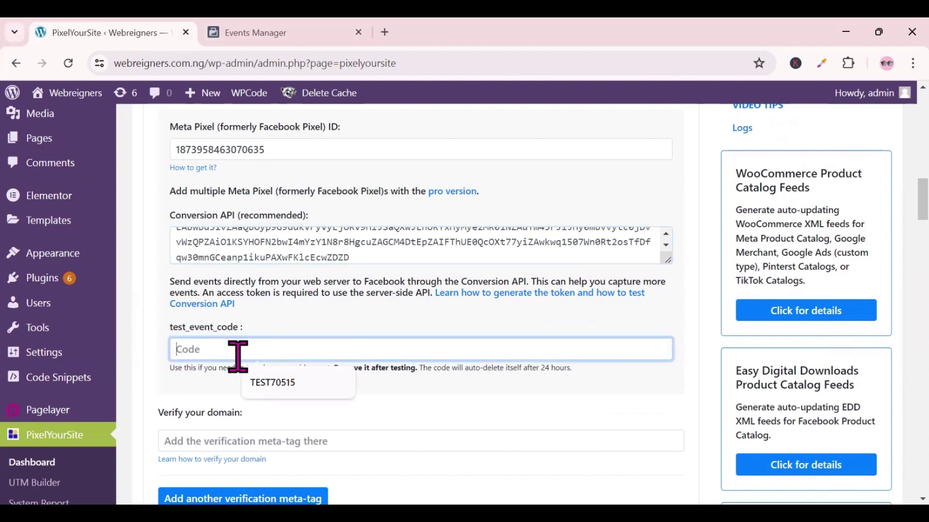
left_click(154, 346)
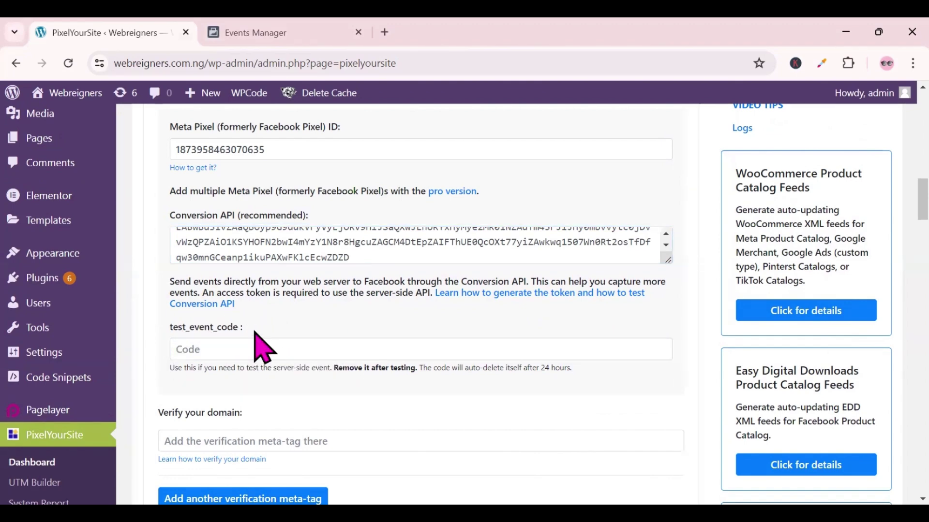
left_click(317, 34)
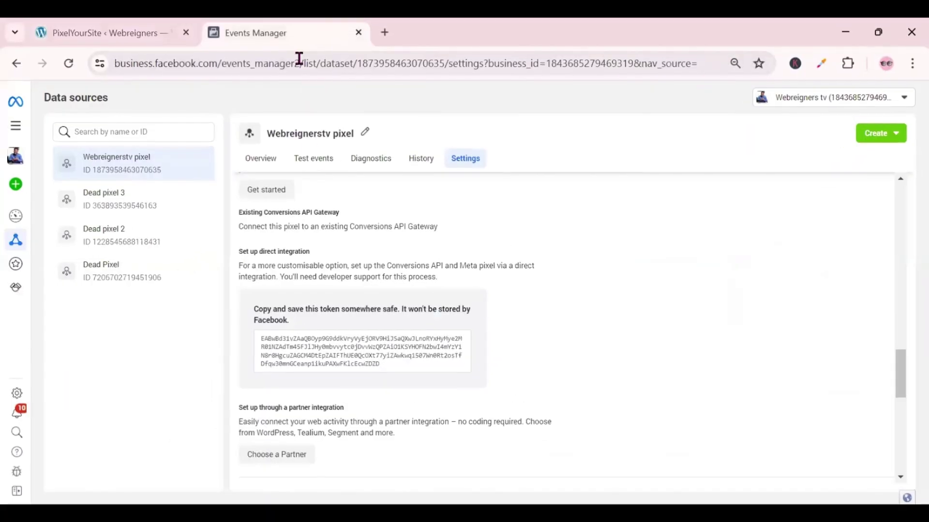
left_click(304, 158)
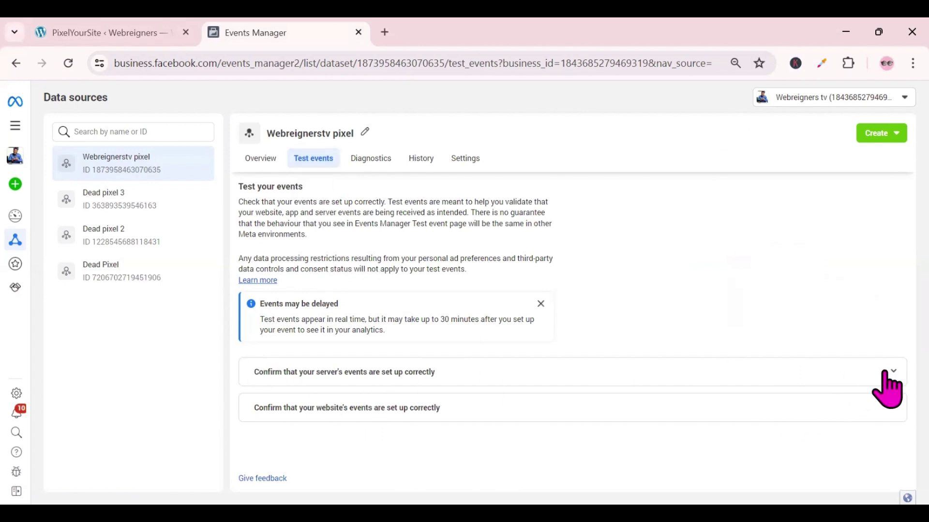
left_click(884, 372)
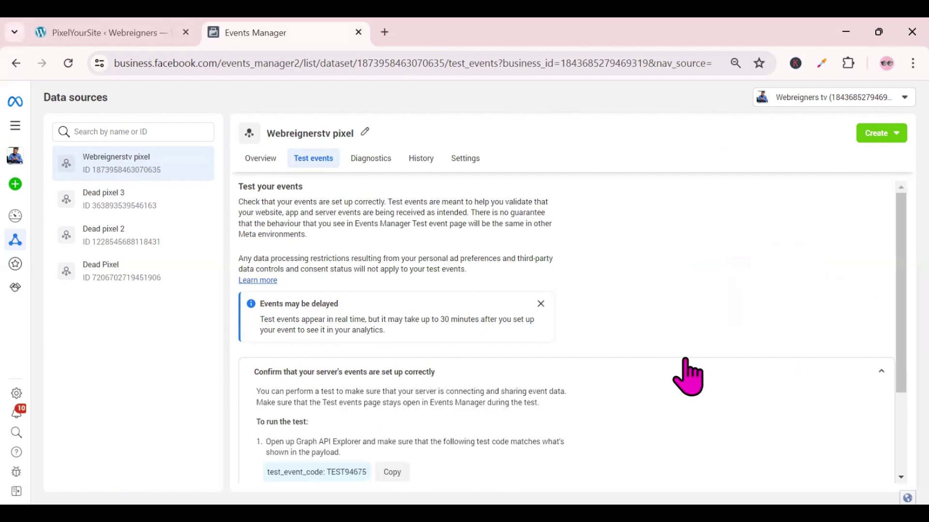
scroll(684, 378, "down", 2)
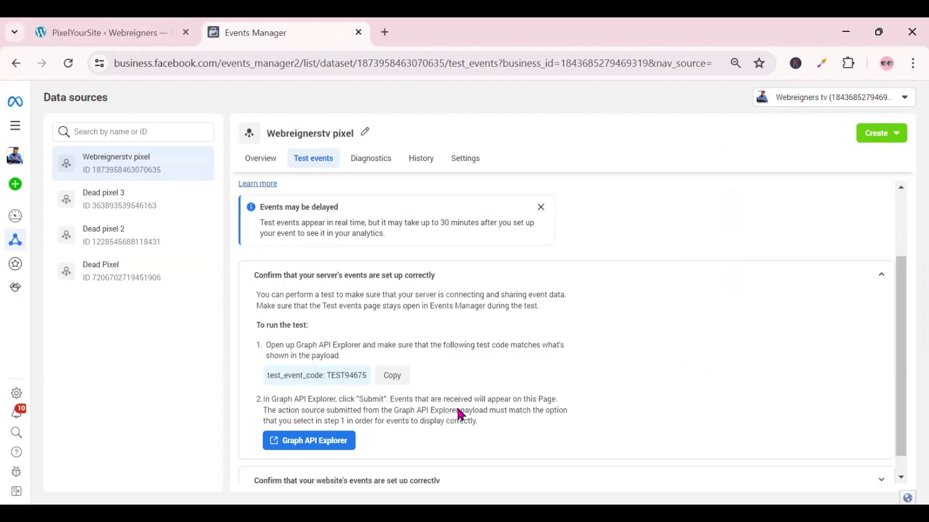
left_click_drag(263, 375, 366, 377)
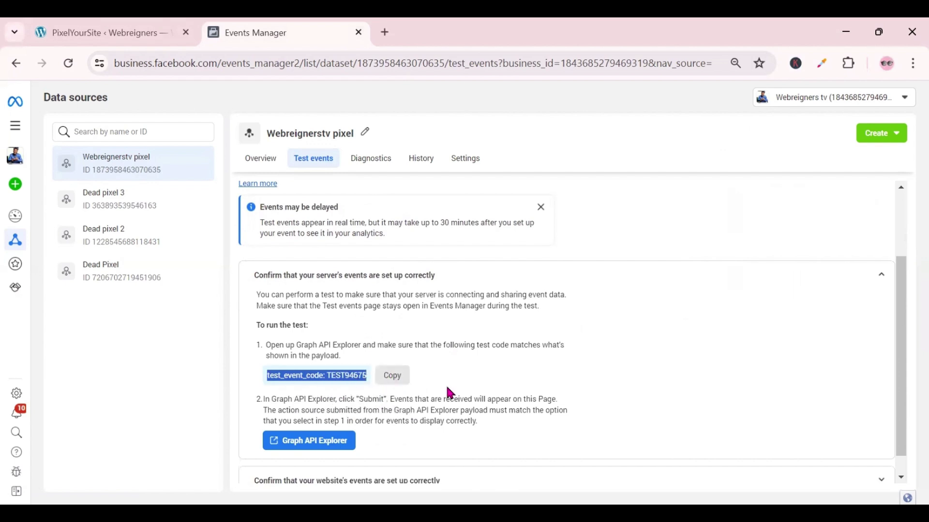
left_click(397, 376)
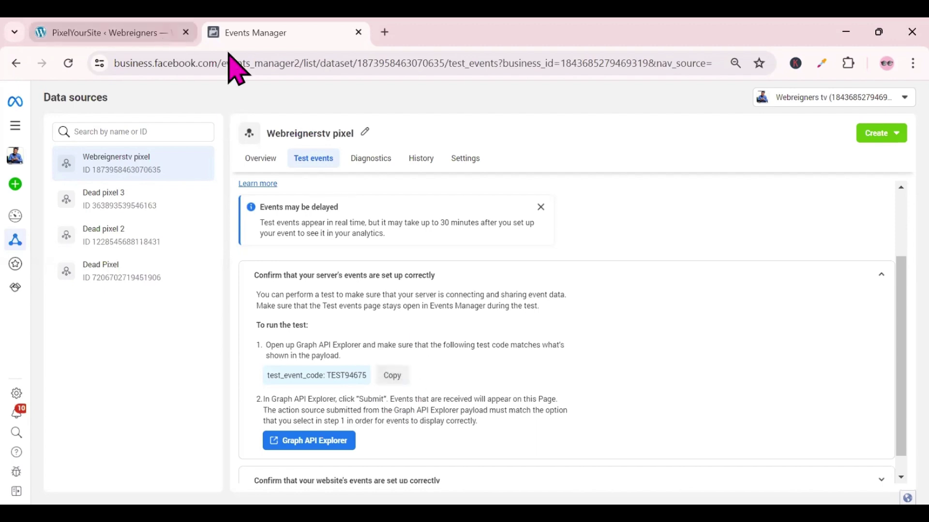
- Switch back to PixelYourSite in WordPress and paste the copied code as the Meta Pixel's test_event_code
left_click(145, 32)
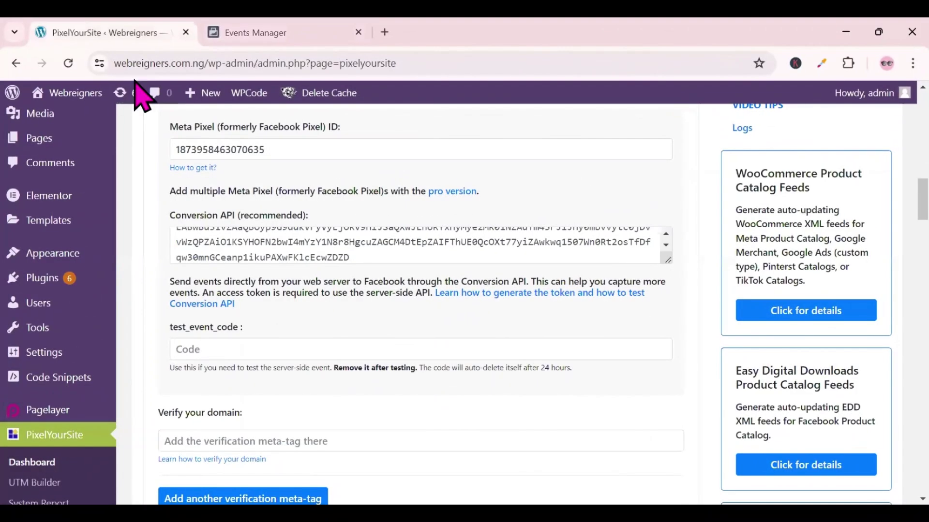
left_click(191, 349)
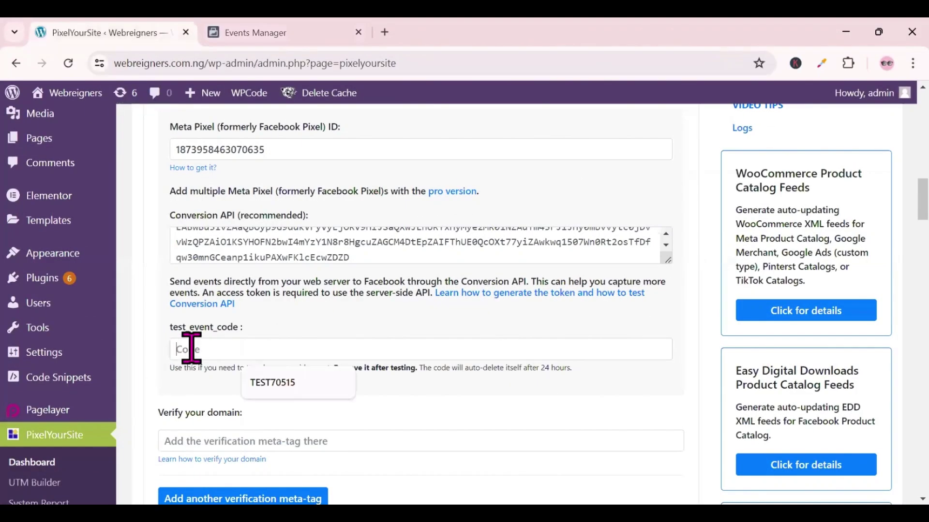
key("ctrl+v")
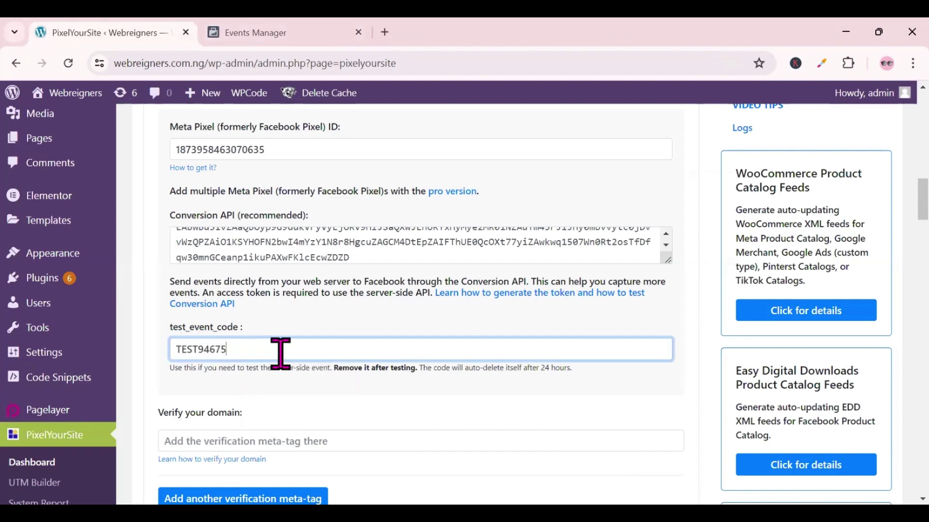
scroll(155, 321, "down", 2)
left_click_drag(151, 317, 247, 322)
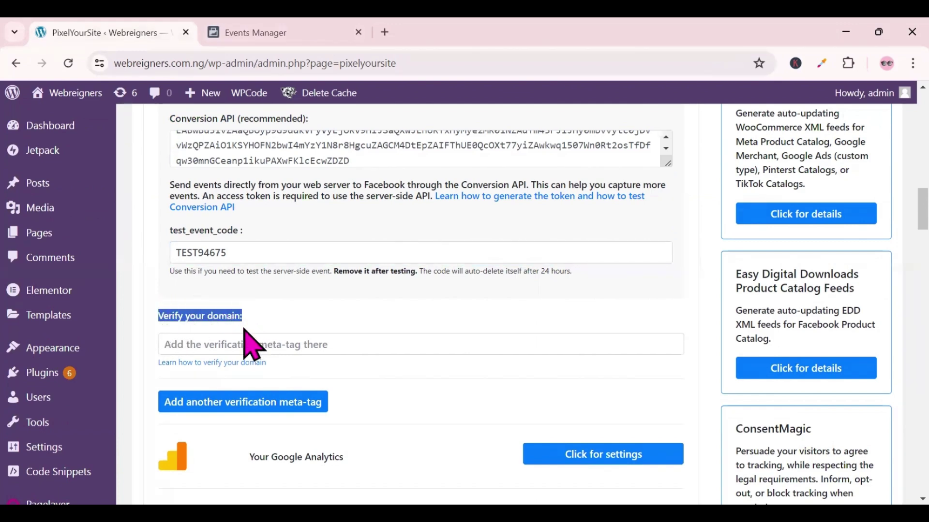
left_click(311, 342)
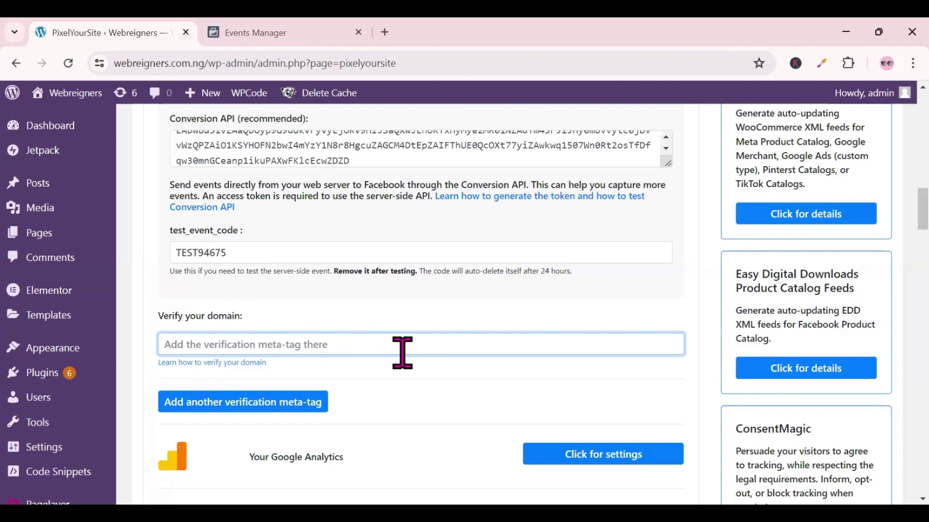
left_click(207, 315)
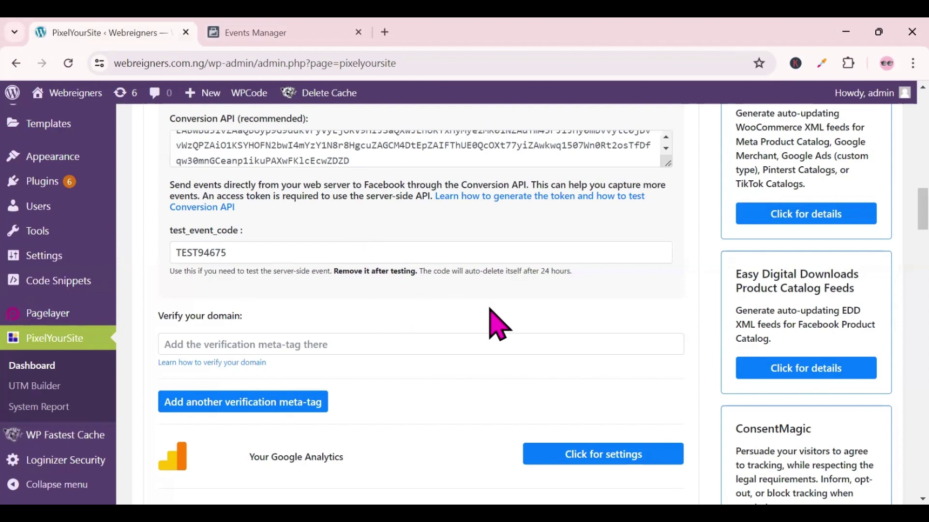
- Enable the Conversion API for the Meta Pixel in PixelYourSite
scroll(498, 324, "up", 10)
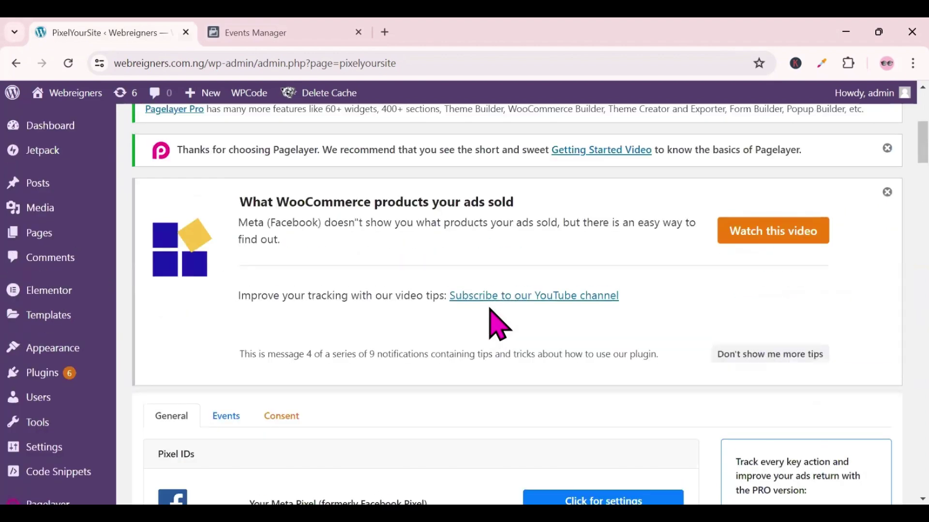
scroll(498, 324, "down", 2)
scroll(498, 324, "down", 5)
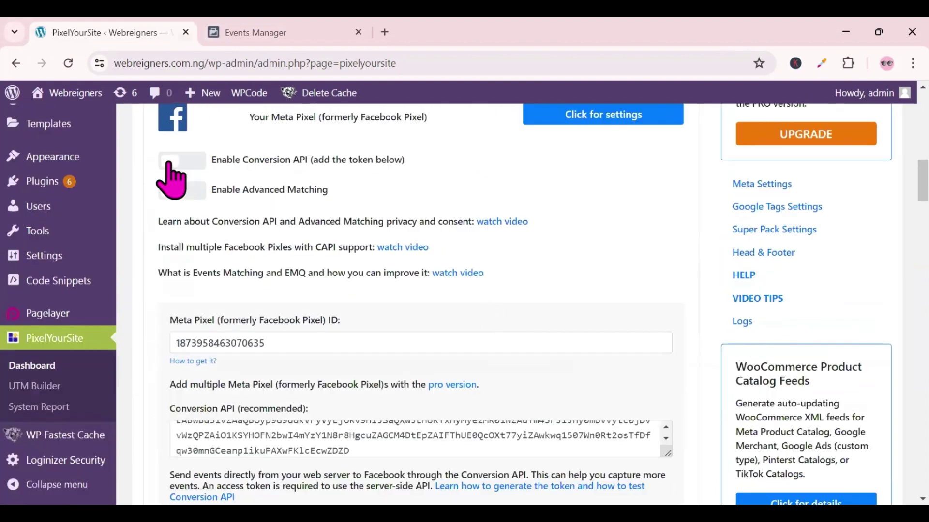
left_click(195, 161)
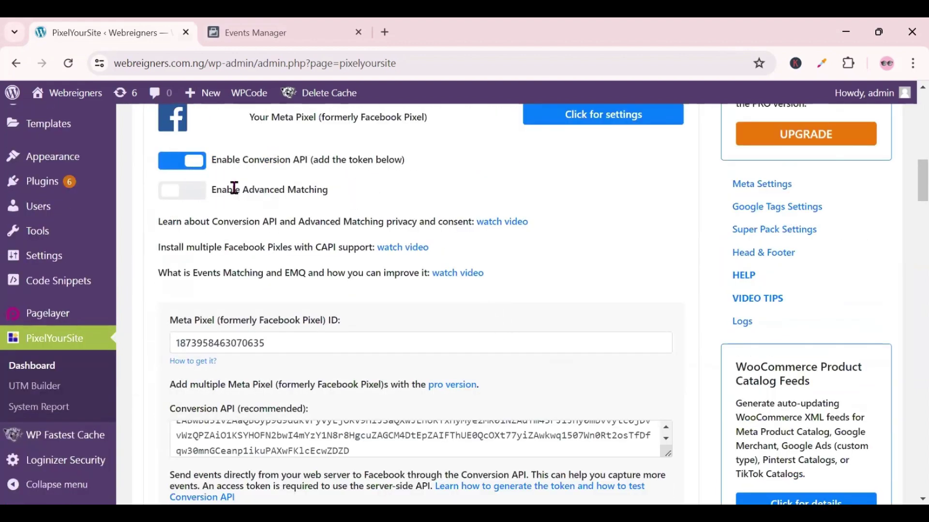
- Enable Advanced Matching for the Meta Pixel and save the PixelYourSite settings
left_click(194, 195)
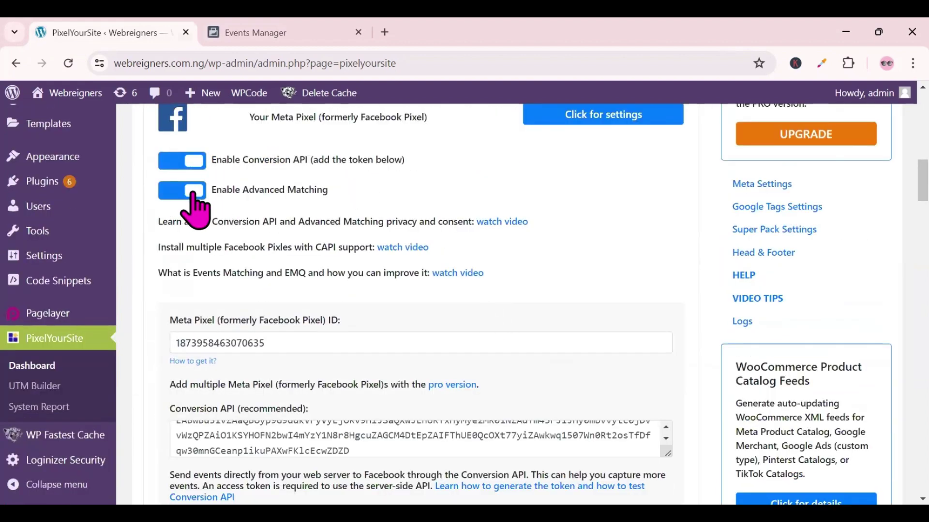
scroll(414, 233, "down", 4)
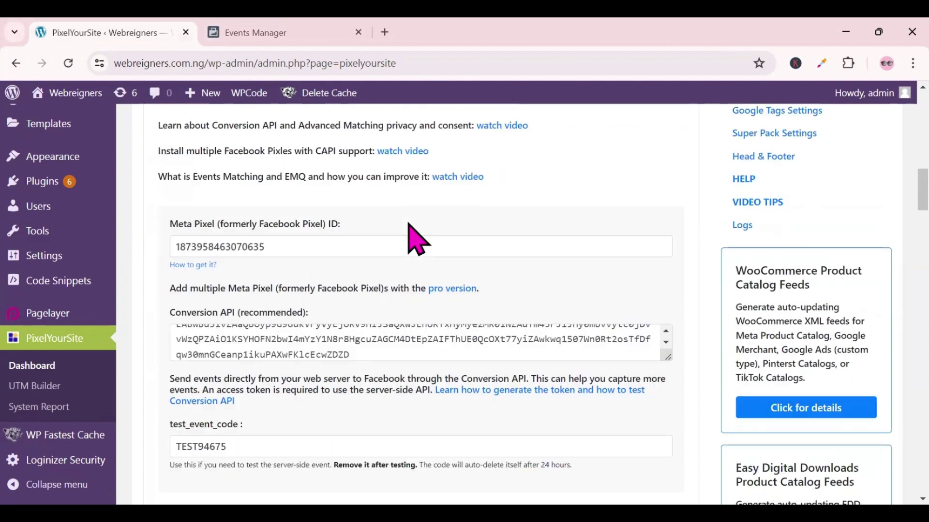
scroll(424, 261, "down", 20)
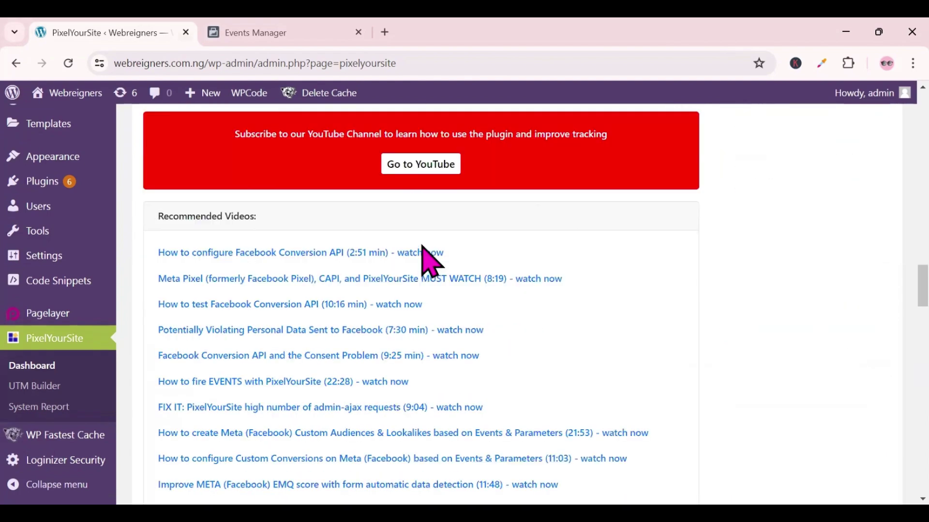
scroll(425, 260, "down", 20)
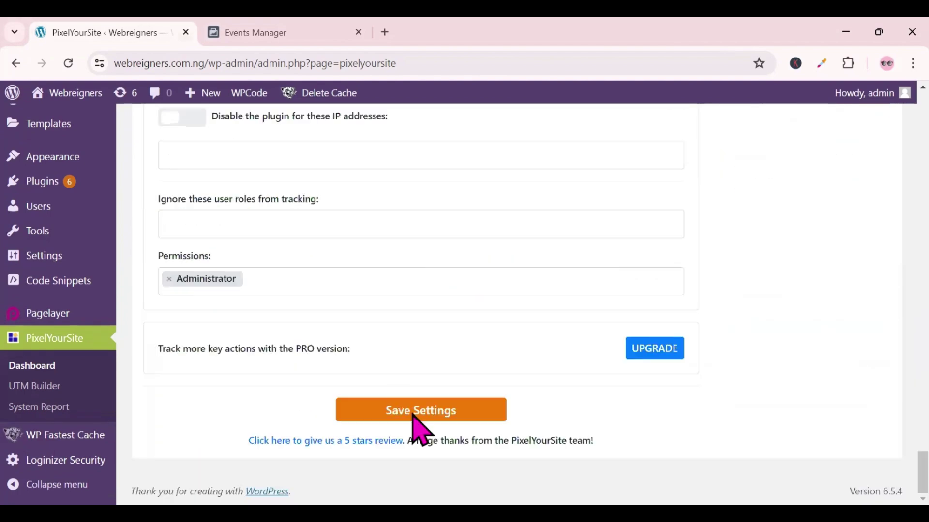
left_click(437, 419)
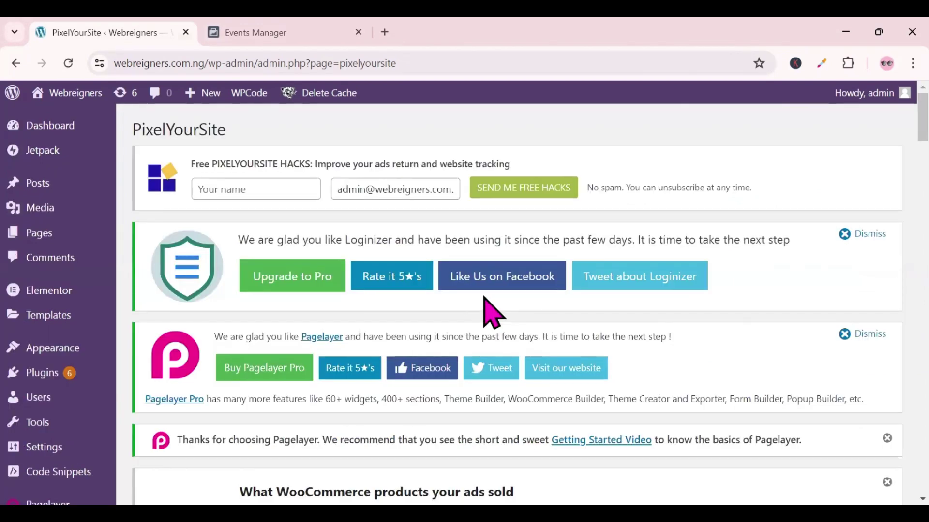
- Switch to Events Manager and open the Event Setup Tool from the Webreignerstv pixel's settings
left_click(304, 40)
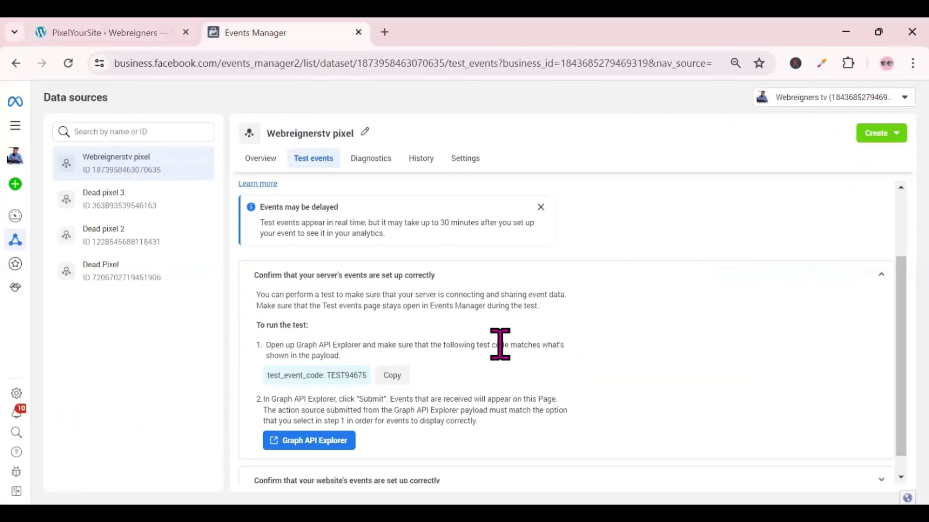
scroll(499, 344, "down", 1)
scroll(506, 358, "up", 3)
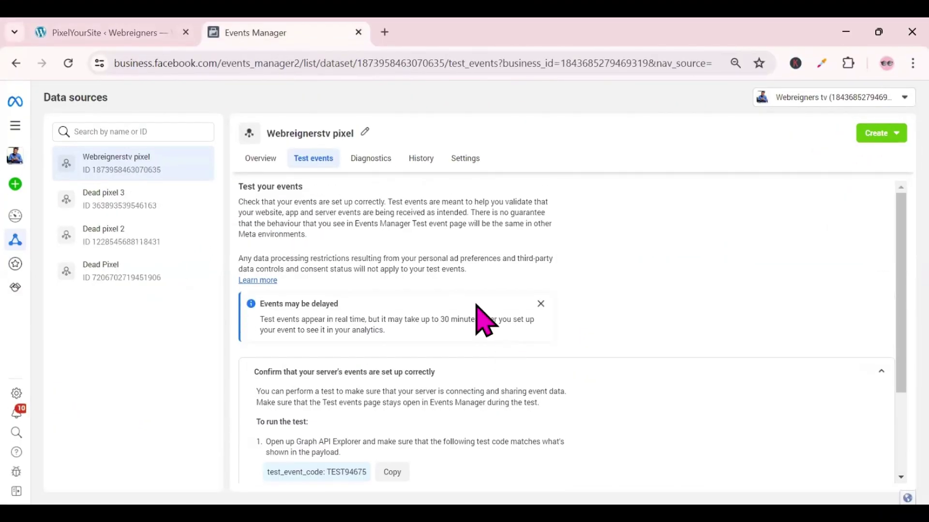
left_click(472, 161)
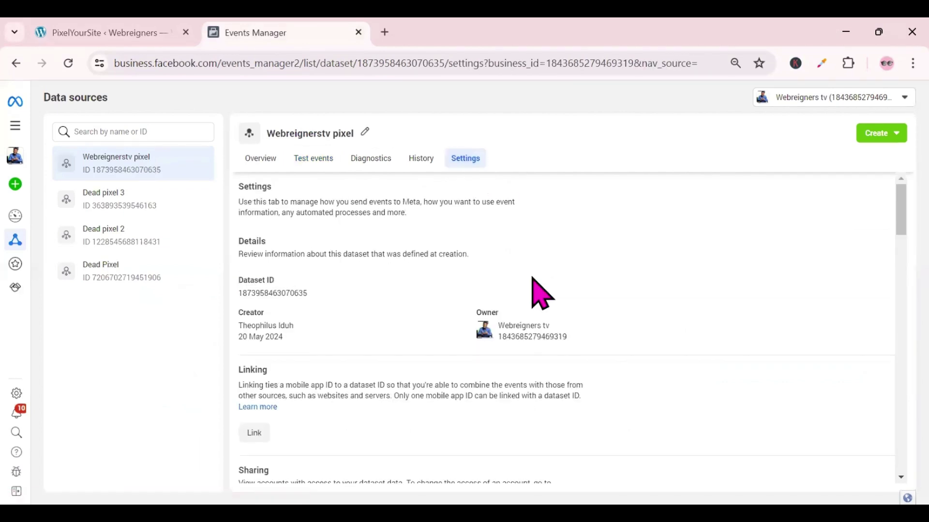
scroll(566, 298, "down", 10)
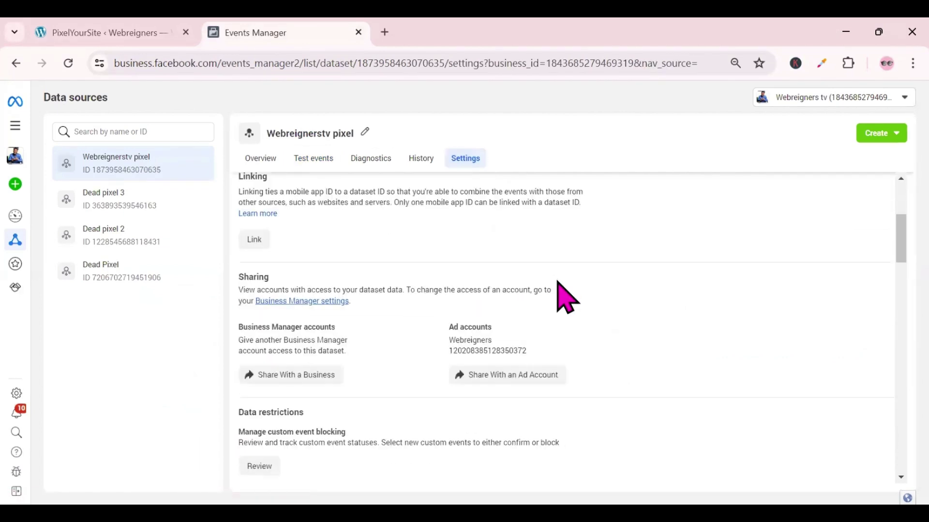
scroll(565, 298, "down", 5)
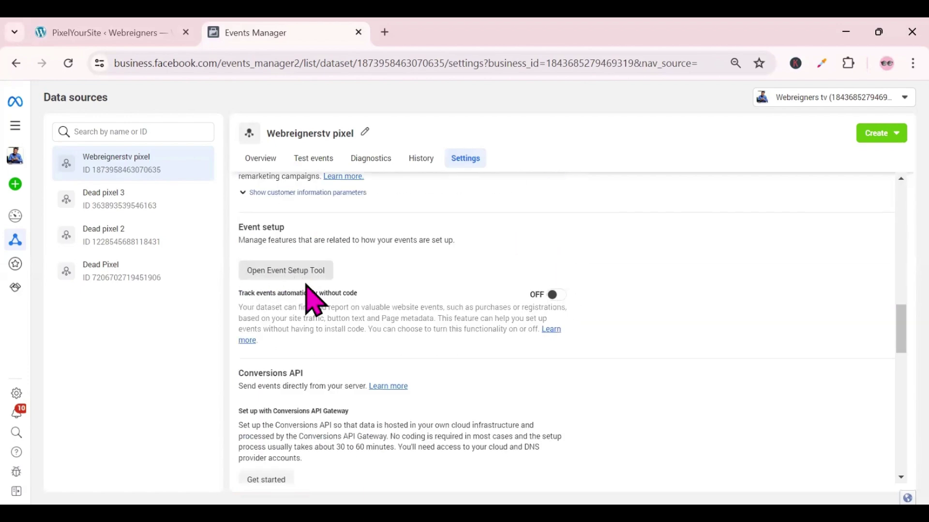
left_click(296, 271)
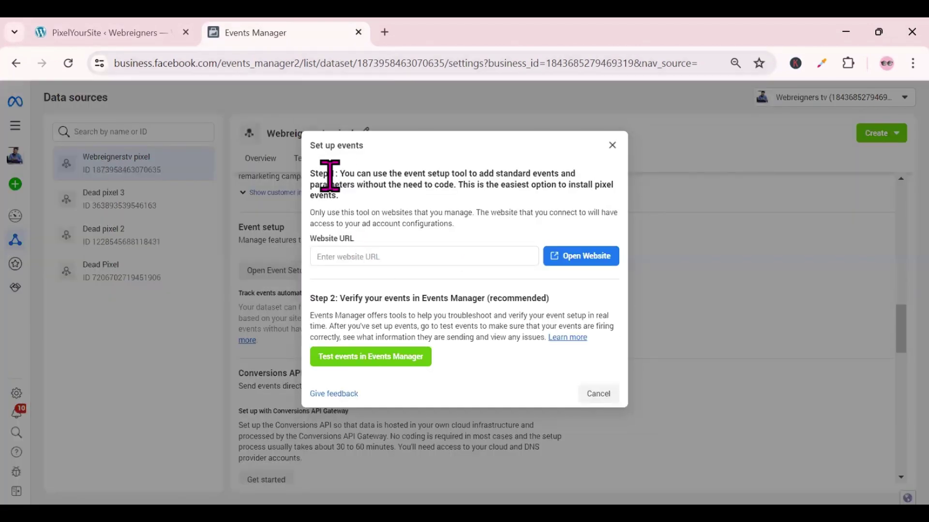
- Switch to WordPress and view the page "The Channel Challenge – FREE Masterclass" in a new browser tab
left_click(132, 35)
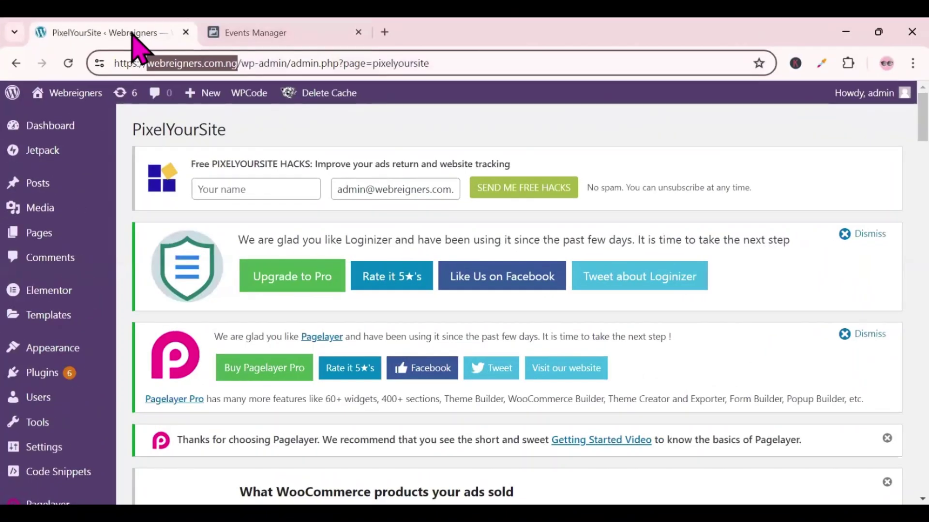
mouse_move(85, 237)
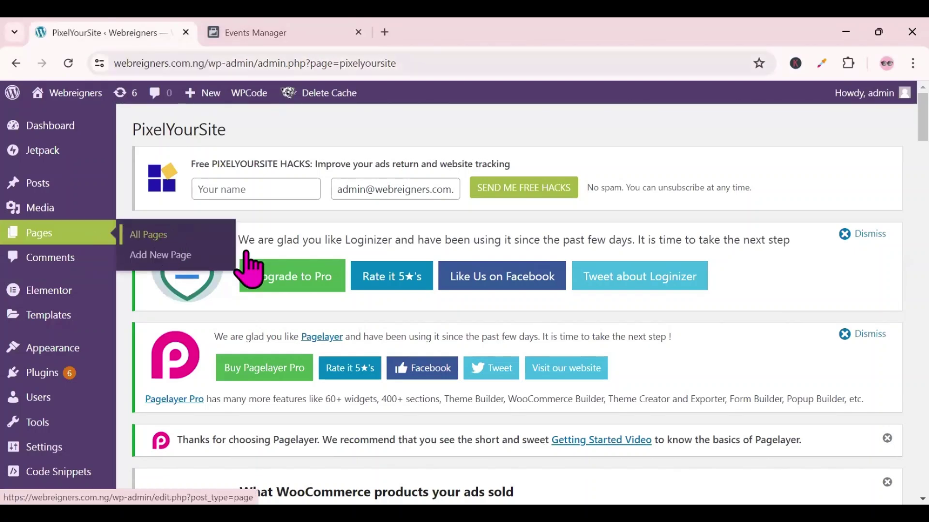
left_click(247, 253)
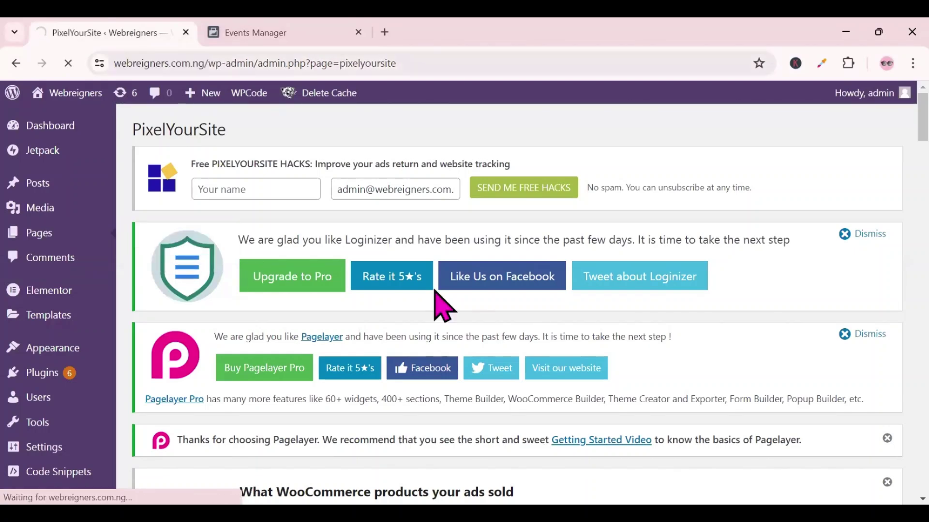
scroll(425, 301, "down", 8)
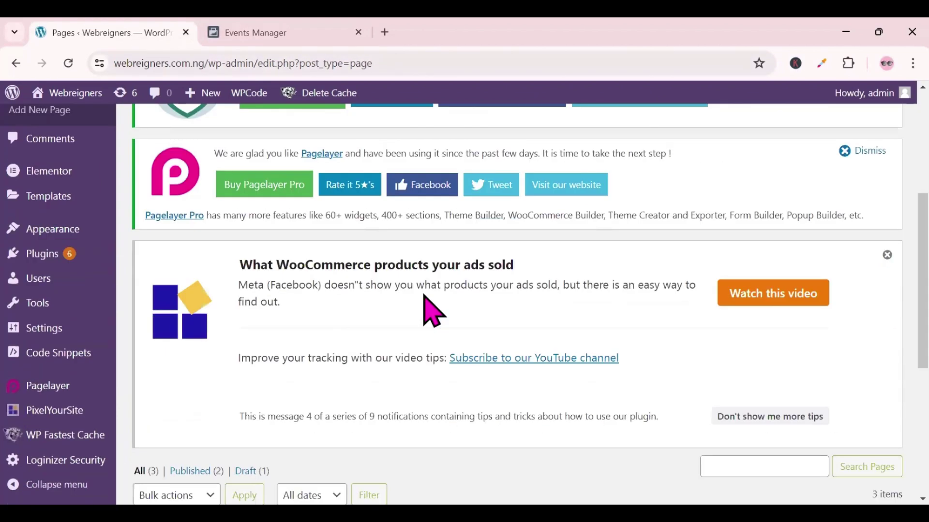
scroll(426, 301, "down", 3)
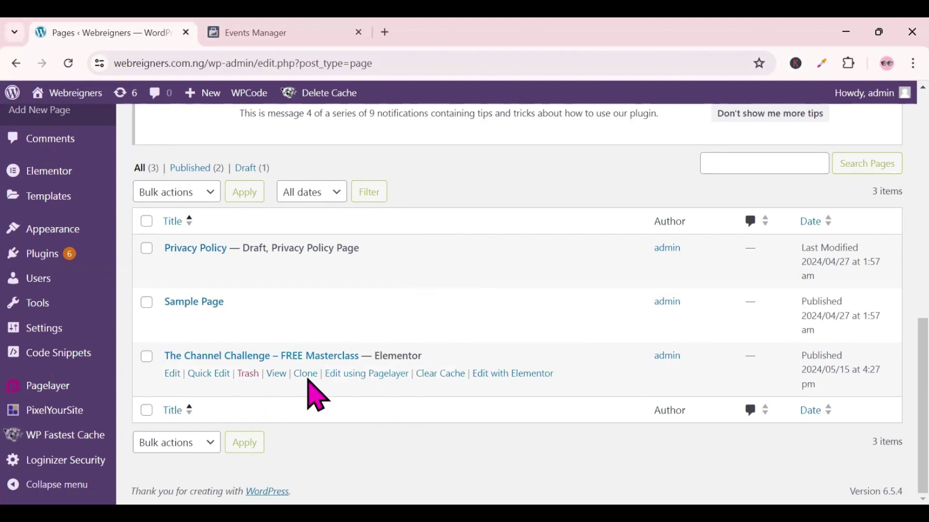
right_click(278, 377)
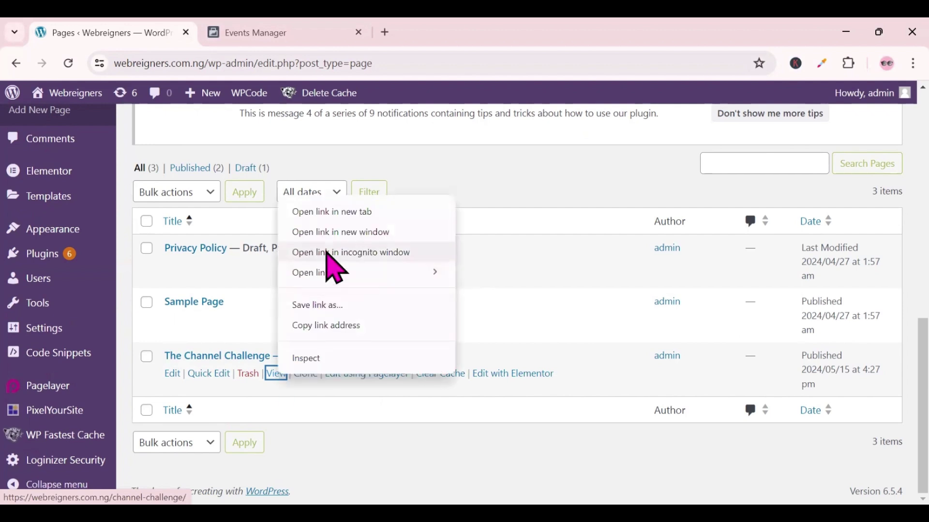
left_click(355, 212)
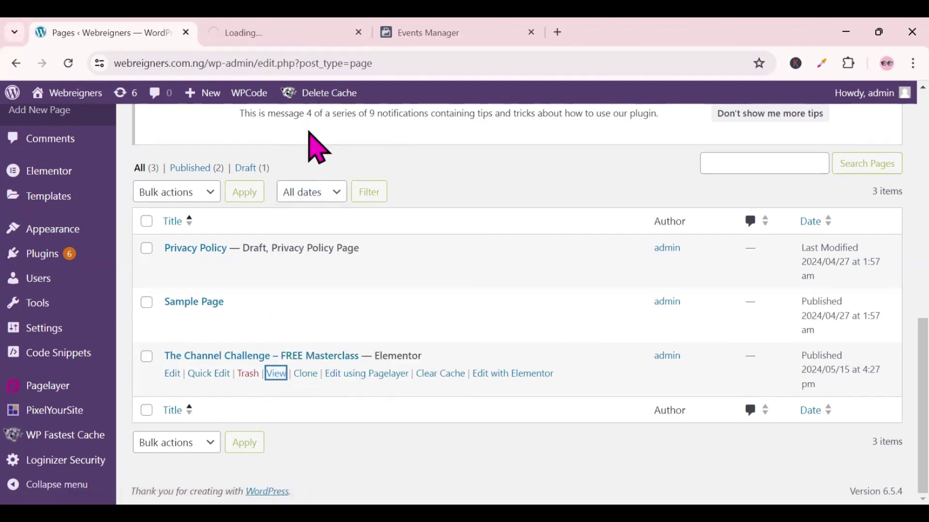
key("ctrl+Tab")
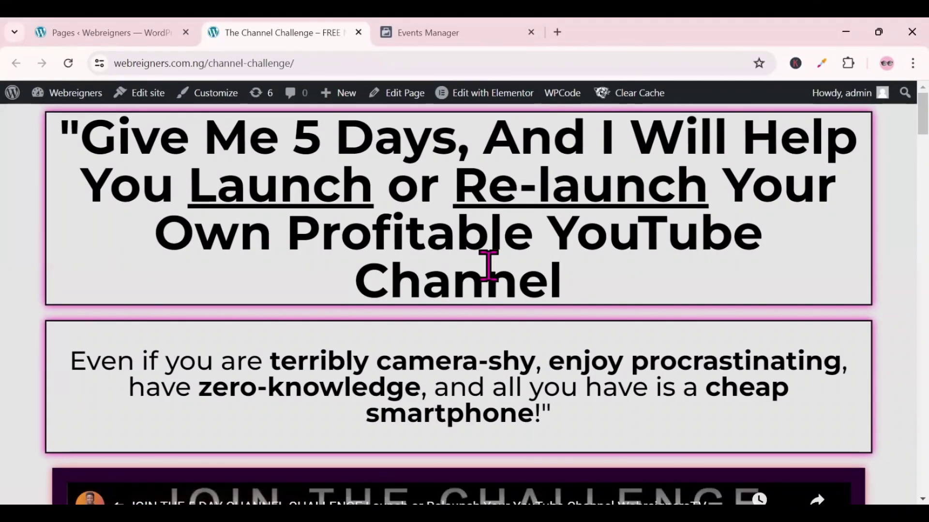
- Copy the Channel Challenge page's address, enter it as the website URL in the Events Manager event setup, and open the website
left_click(344, 63)
key("ctrl+c")
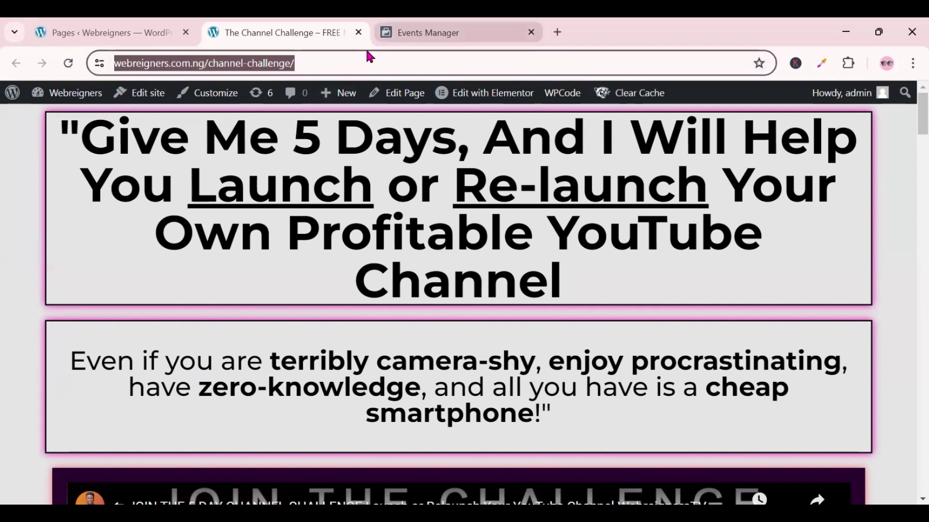
left_click(387, 34)
left_click(367, 256)
key("ctrl+v")
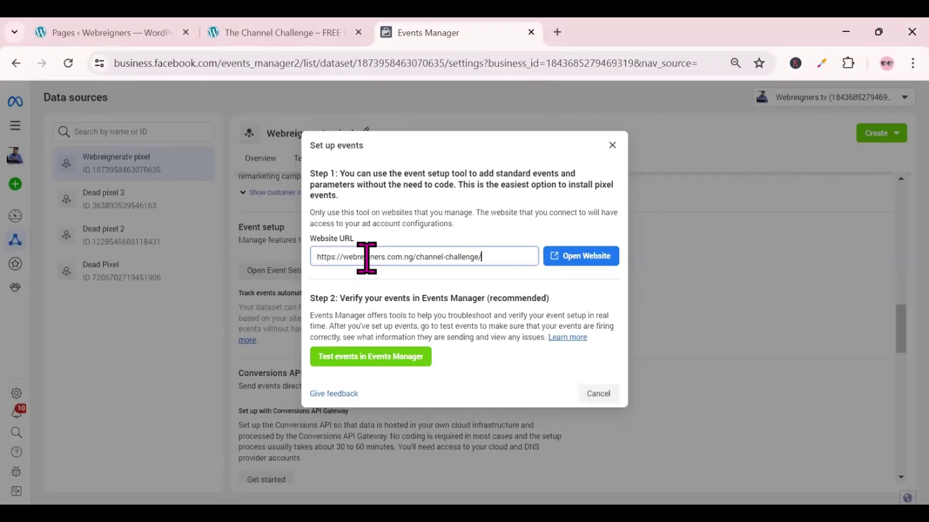
left_click(589, 256)
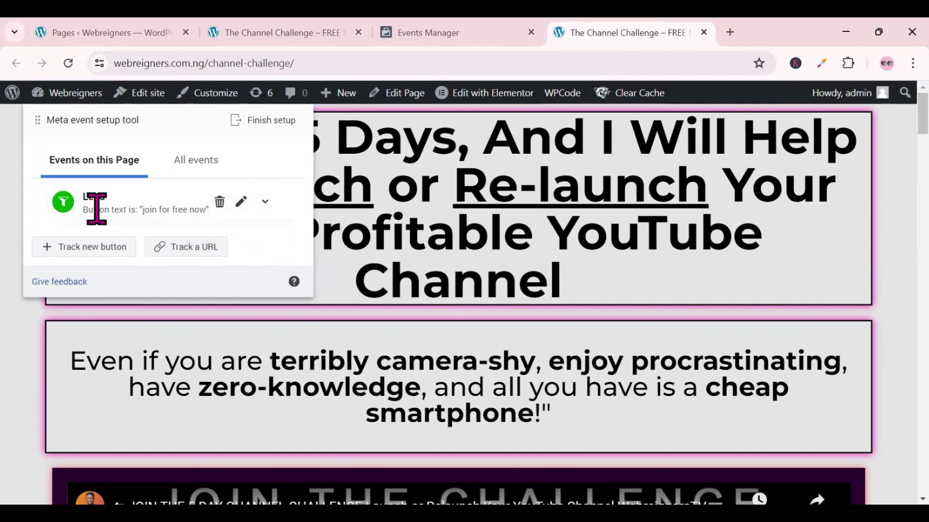
- Delete the existing Lead event for the "join for free now" button in the Meta event setup tool
left_click(220, 201)
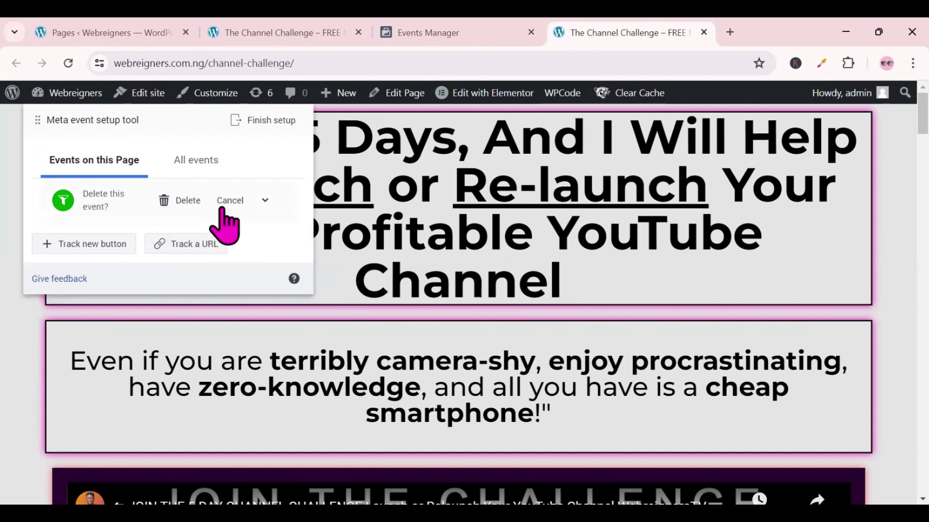
left_click(180, 201)
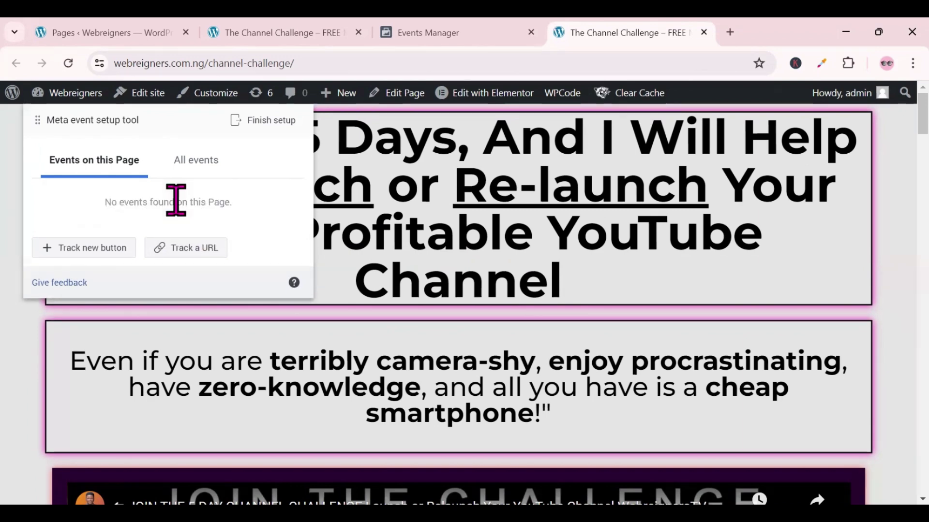
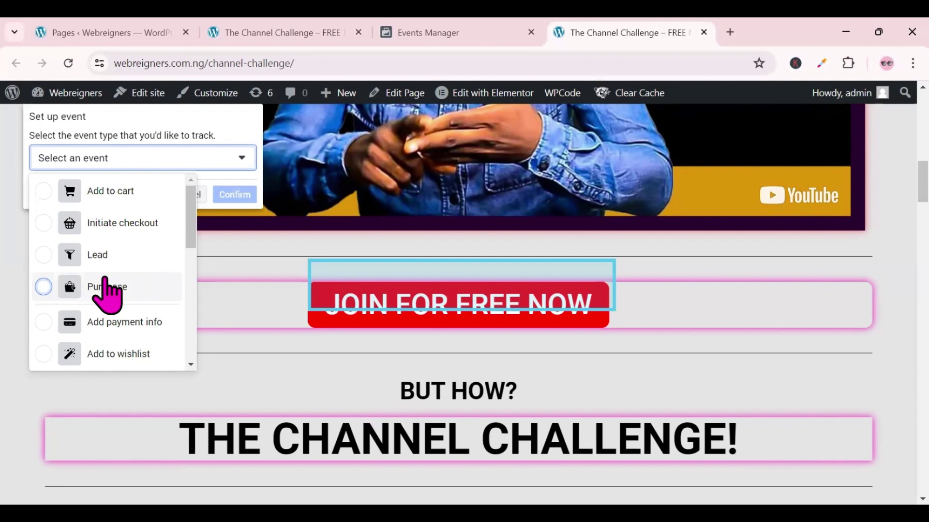
- Track the JOIN FOR FREE NOW button as a Lead event without a value and confirm it
left_click(45, 256)
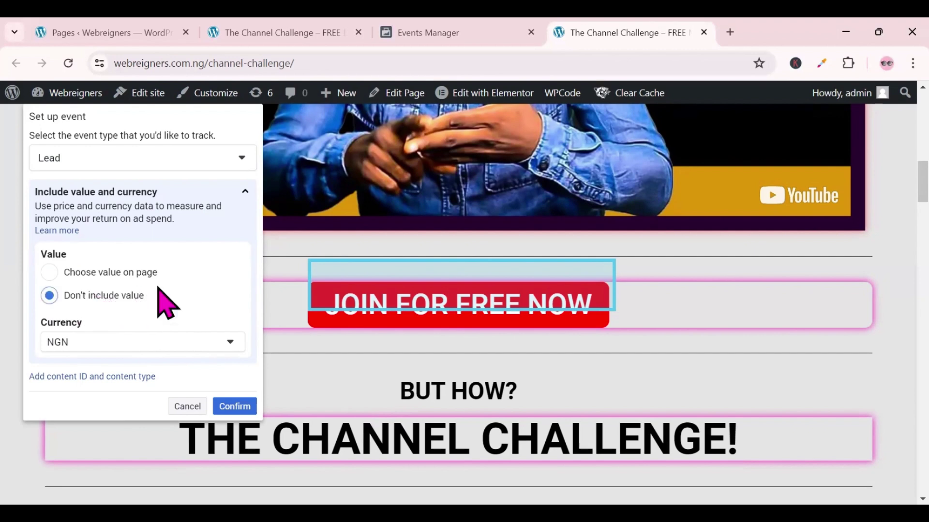
scroll(198, 344, "down", 2)
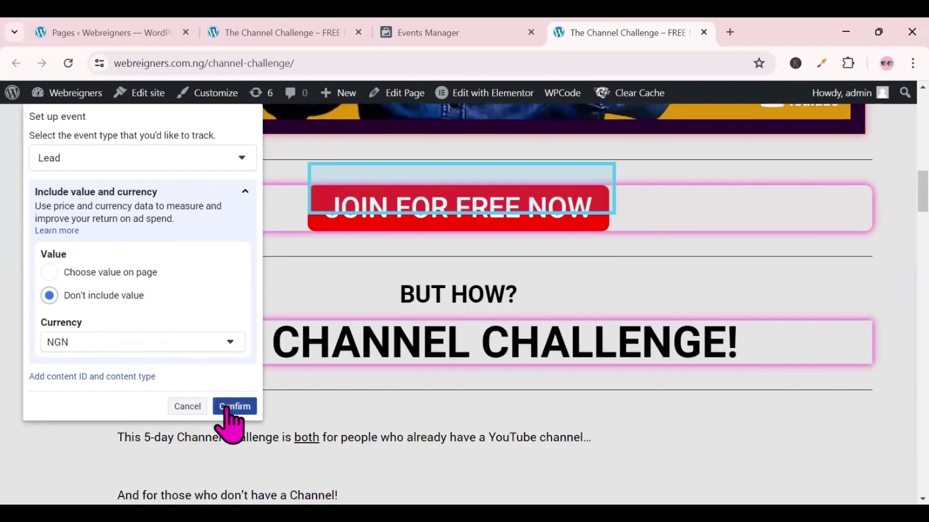
left_click(227, 409)
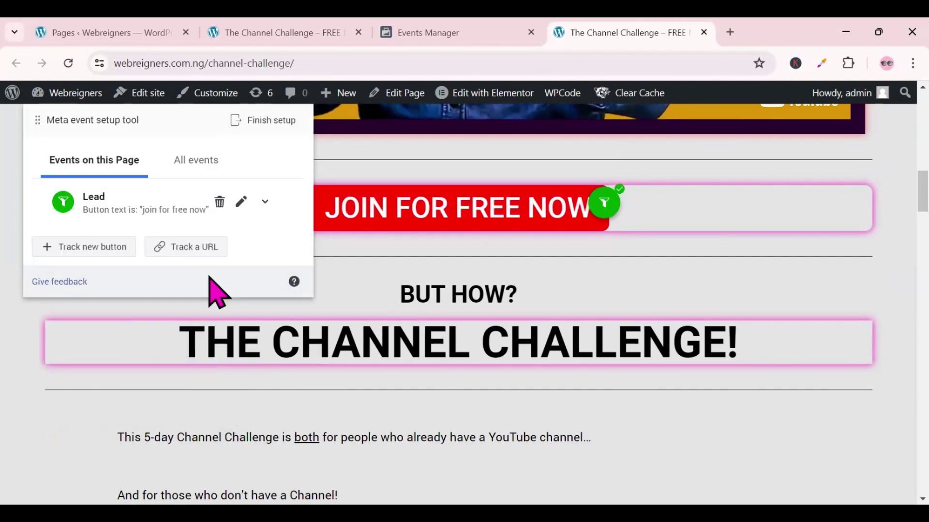
- Finish the event setup and submit Yes as feedback on whether the tool was helpful
left_click(246, 121)
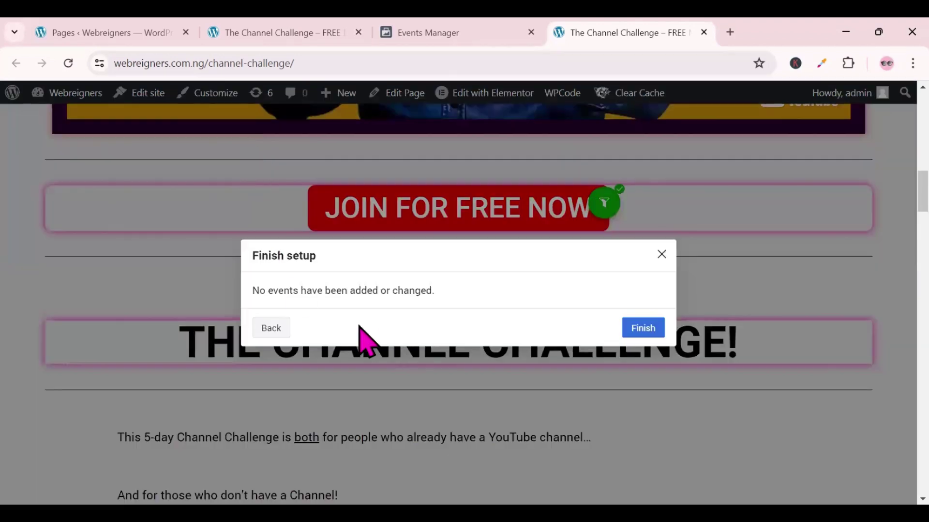
left_click(646, 329)
left_click(414, 301)
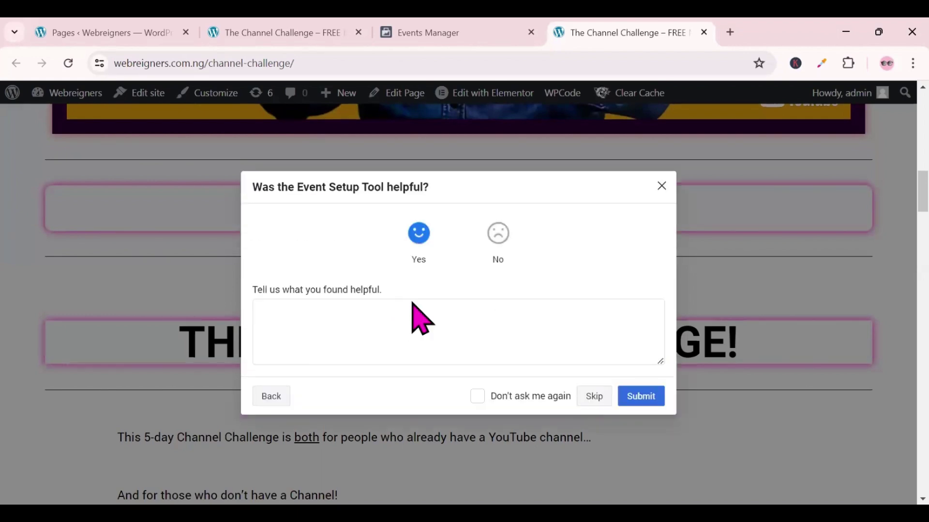
left_click(644, 405)
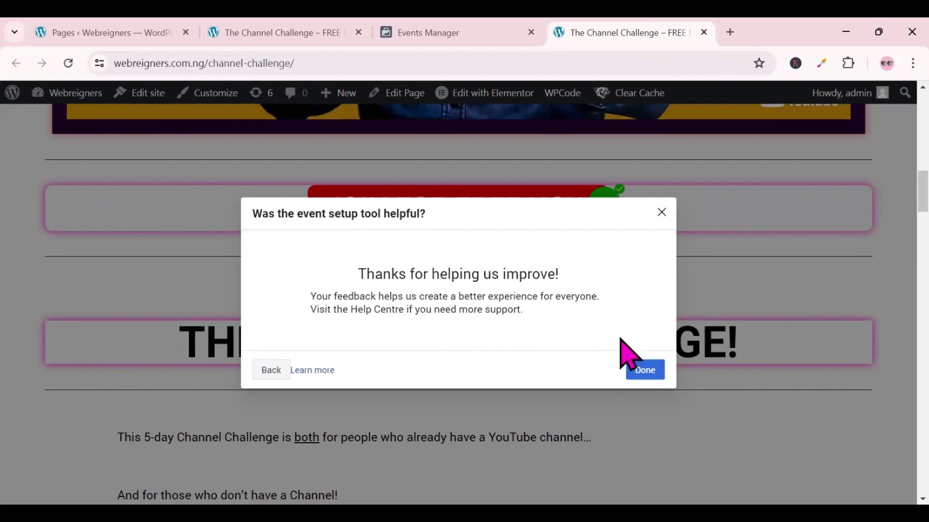
left_click(643, 370)
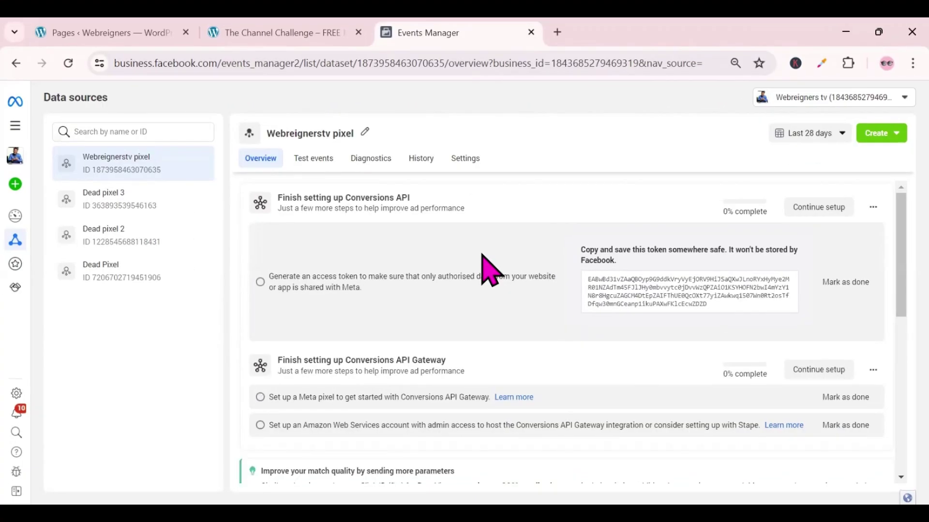
left_click(319, 160)
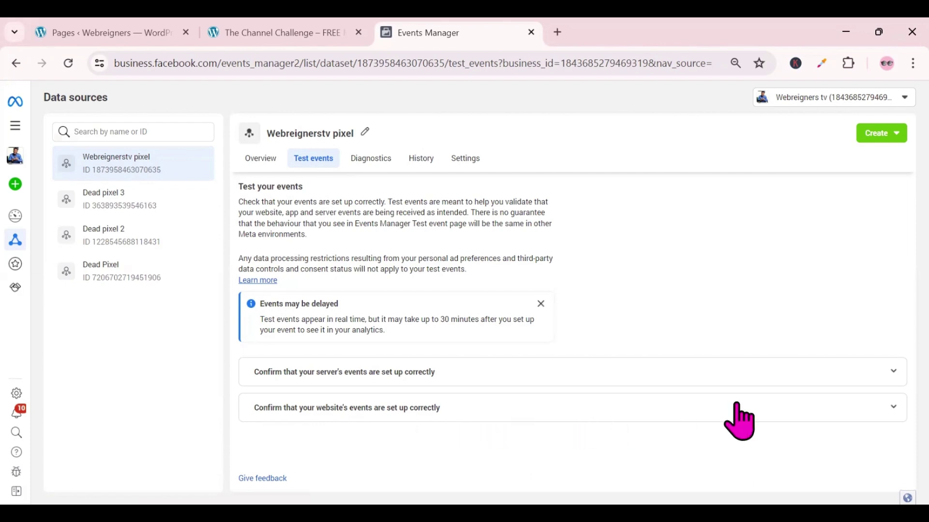
left_click(885, 414)
scroll(798, 409, "down", 2)
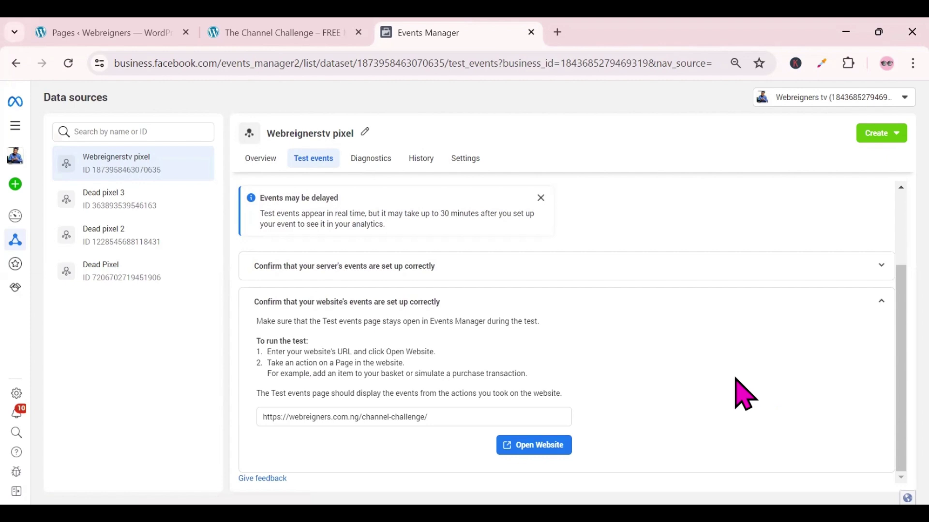
left_click(544, 445)
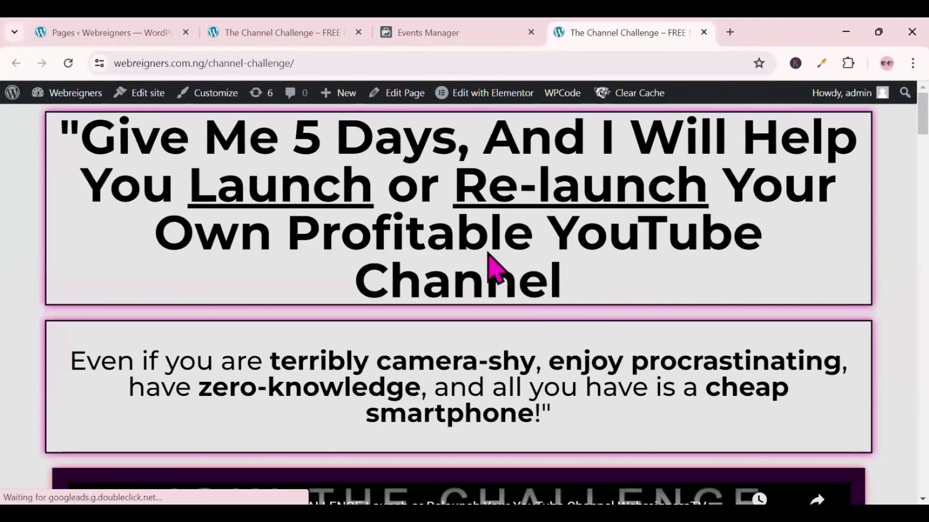
- Look through the Channel Challenge page and check the PageView activity received in the Webreignerstv pixel's test events
scroll(503, 358, "down", 5)
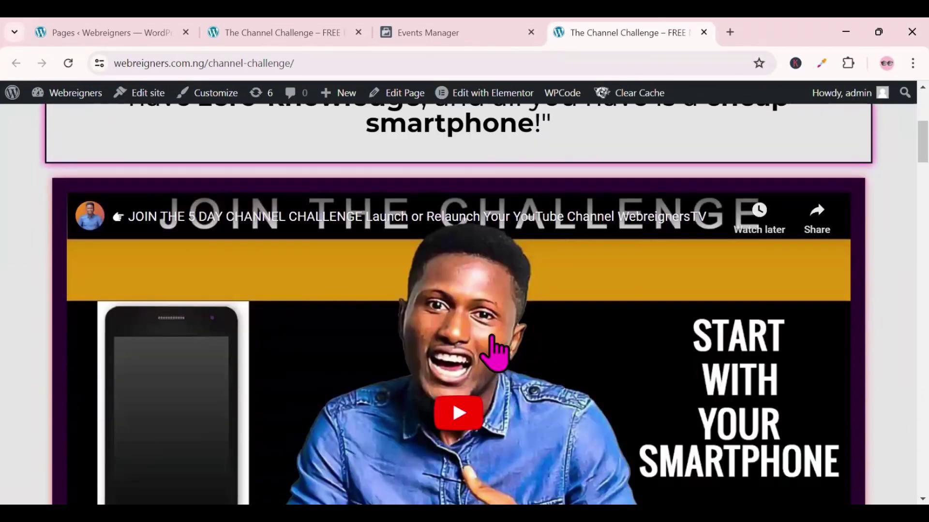
scroll(500, 355, "down", 4)
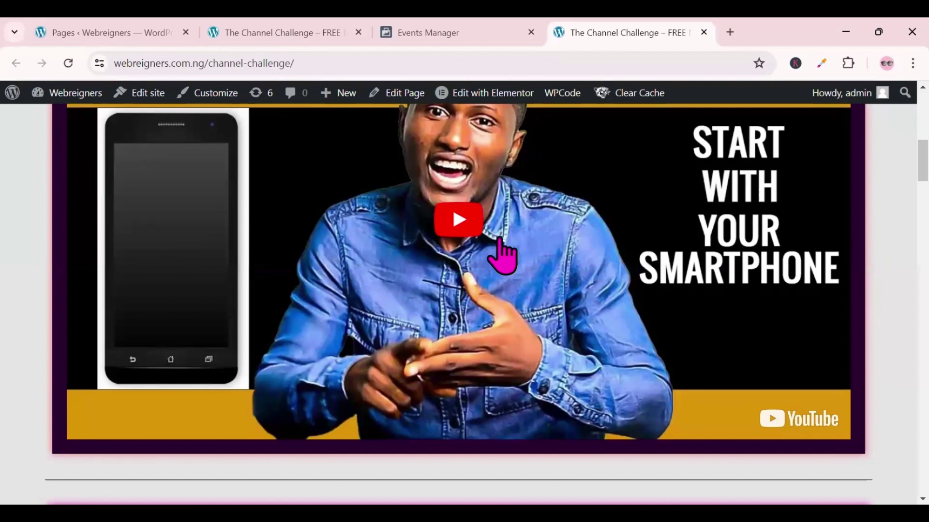
key("ctrl+shift+Tab")
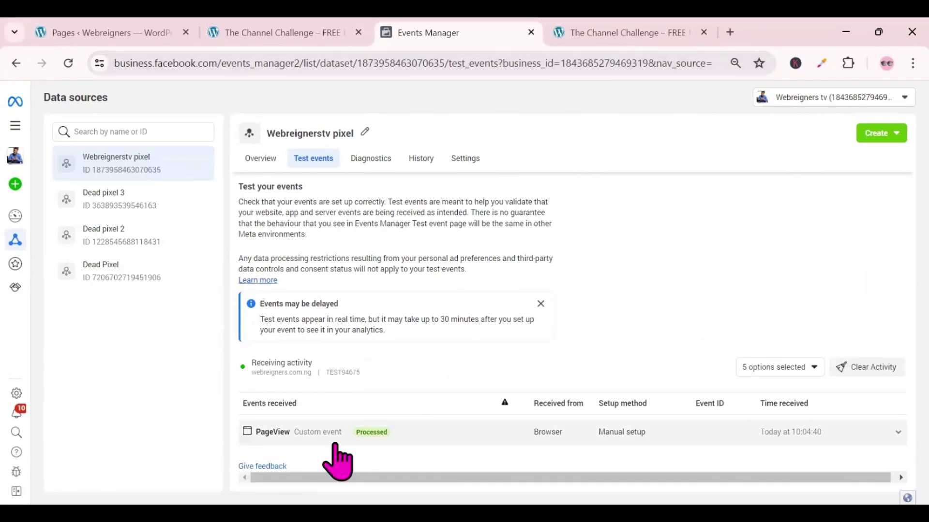
left_click_drag(391, 435, 239, 424)
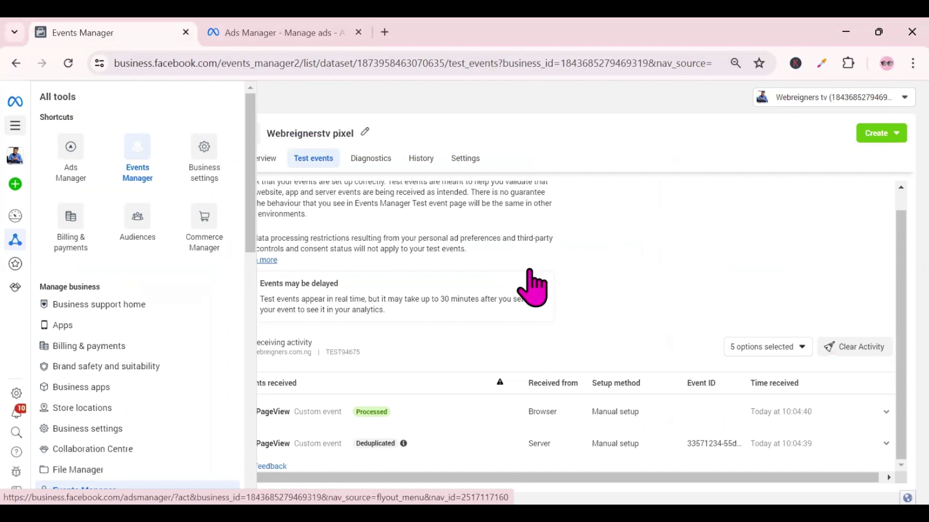
- Switch to Ads Manager and open the pixel choices in the New Sales ad set's conversion settings
left_click(302, 41)
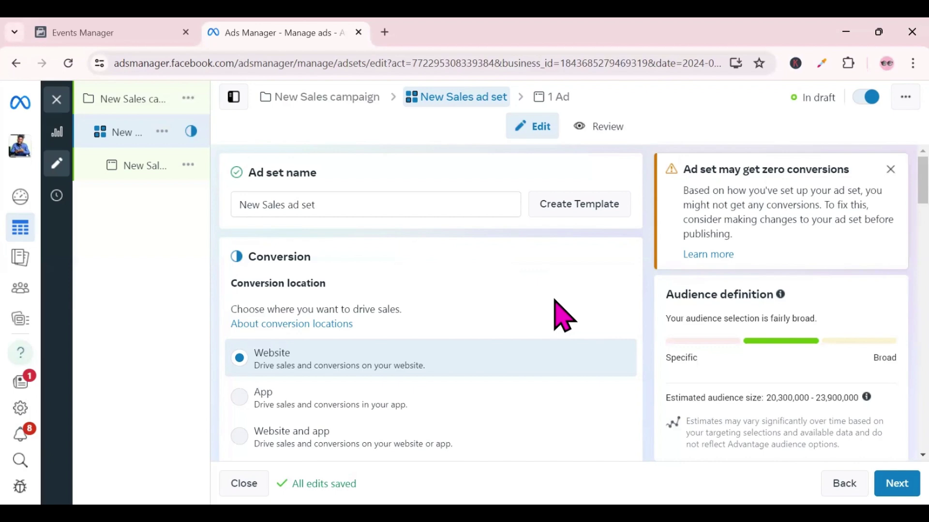
scroll(524, 307, "down", 2)
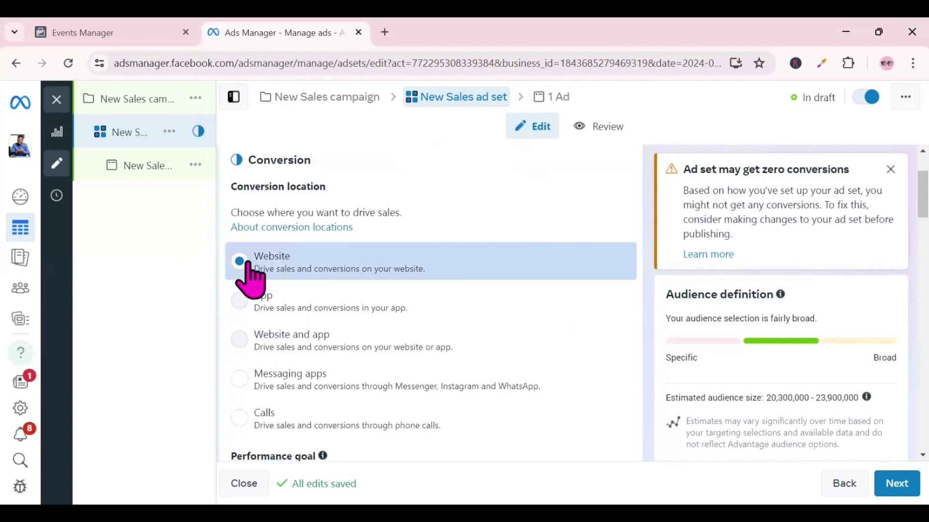
scroll(532, 295, "down", 6)
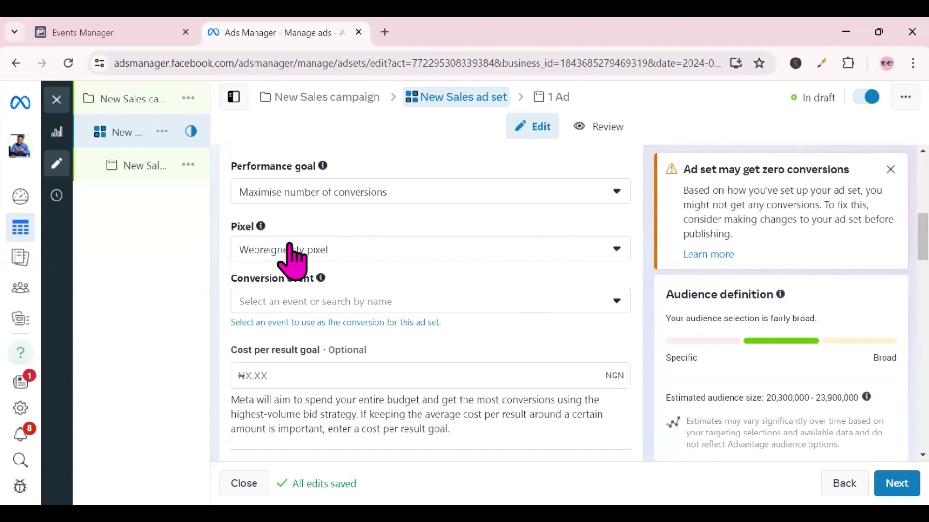
left_click(618, 248)
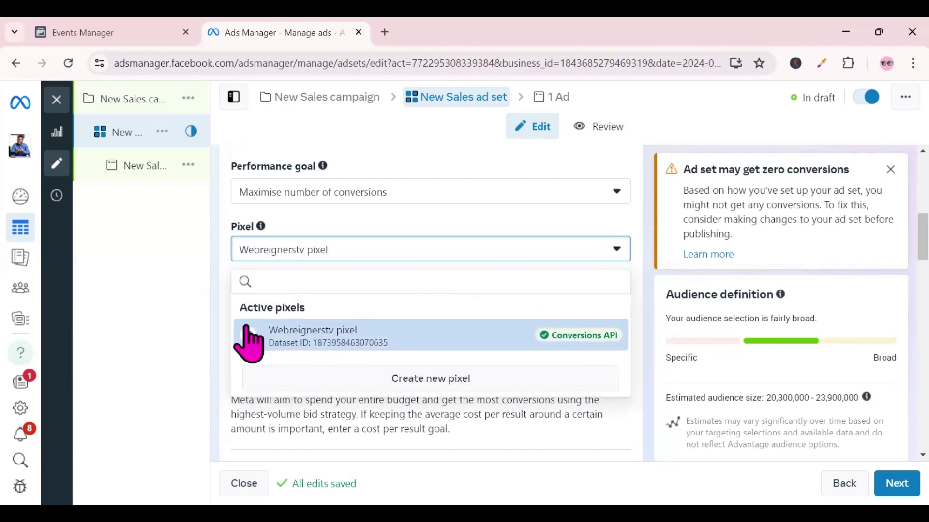